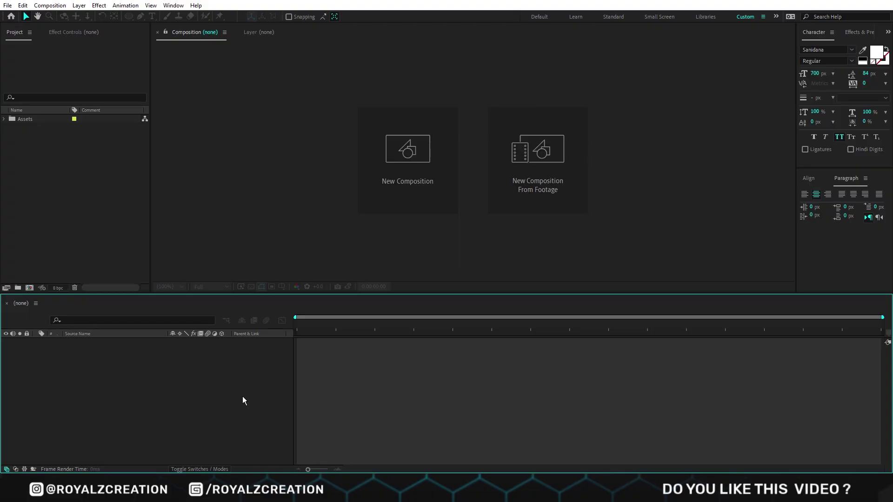
Step: Create a composition named Main at 1920 x 1080, 60 fps, with a duration of 3 seconds
{"action": "left_click", "coordinate": [390, 188]}
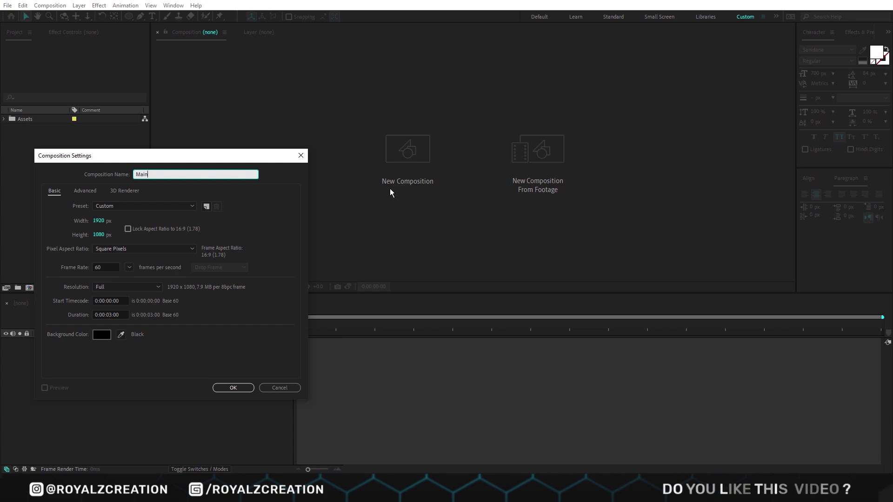
{"action": "key", "text": "Return"}
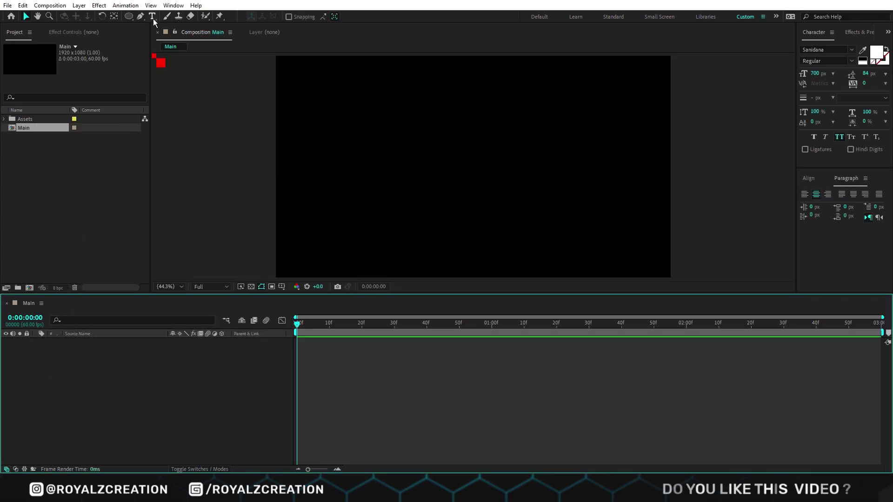
Step: Add the text "2022" to the composition and move it to the centre of the frame
{"action": "left_click", "coordinate": [153, 18]}
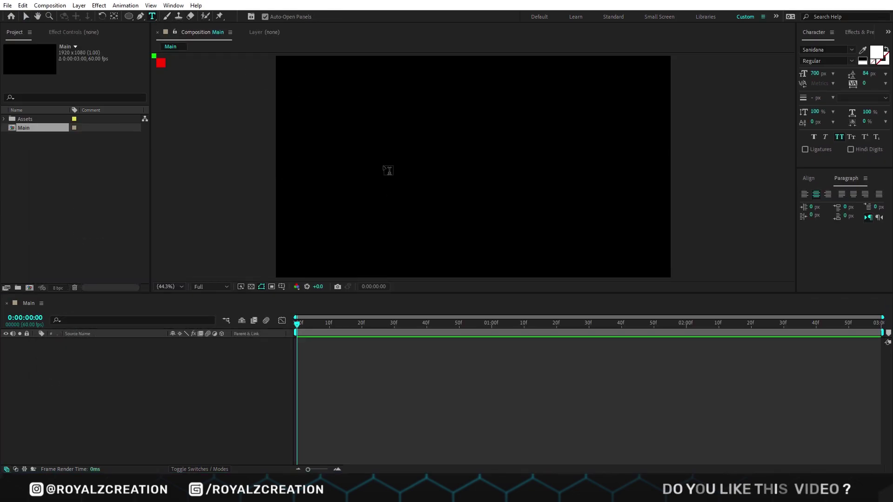
{"action": "left_click", "coordinate": [388, 170]}
{"action": "type", "text": "2022"}
{"action": "key", "text": "ctrl+a"}
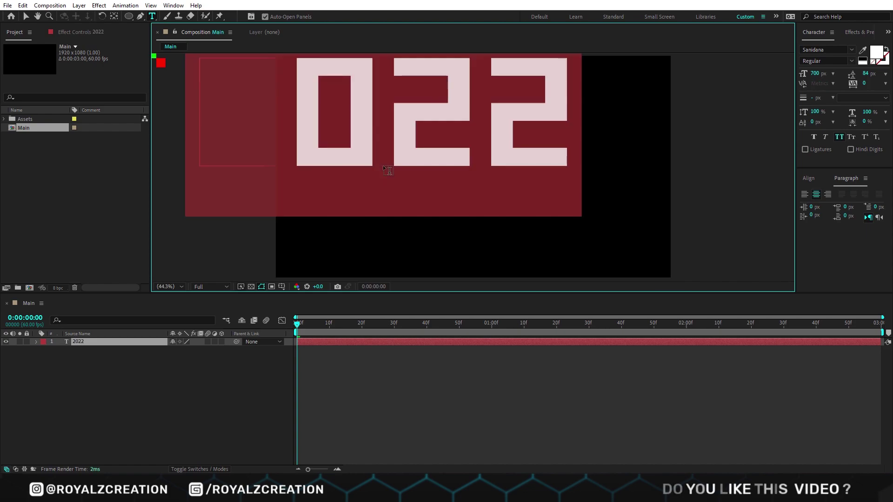
{"action": "left_click", "coordinate": [30, 16]}
{"action": "left_click_drag", "start_coordinate": [411, 124], "coordinate": [501, 173]}
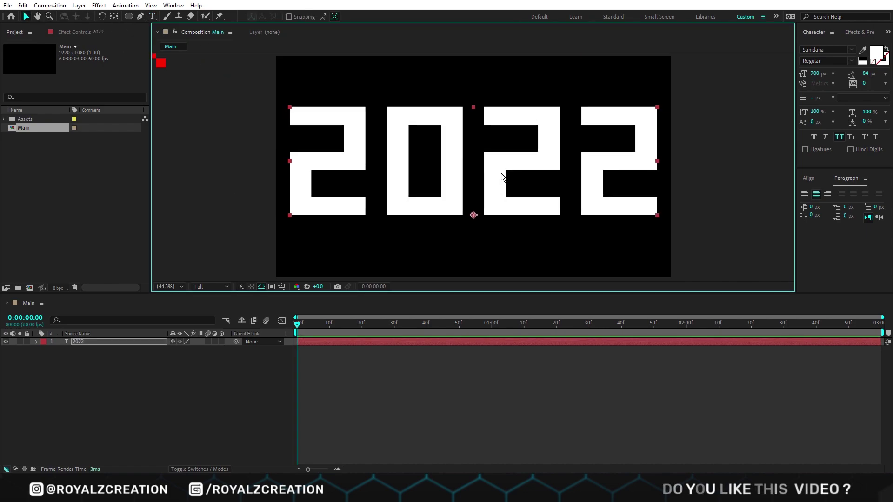
Step: Trace the first digit 2 of the text with the Pen tool as an open path of six points
{"action": "left_click", "coordinate": [140, 17]}
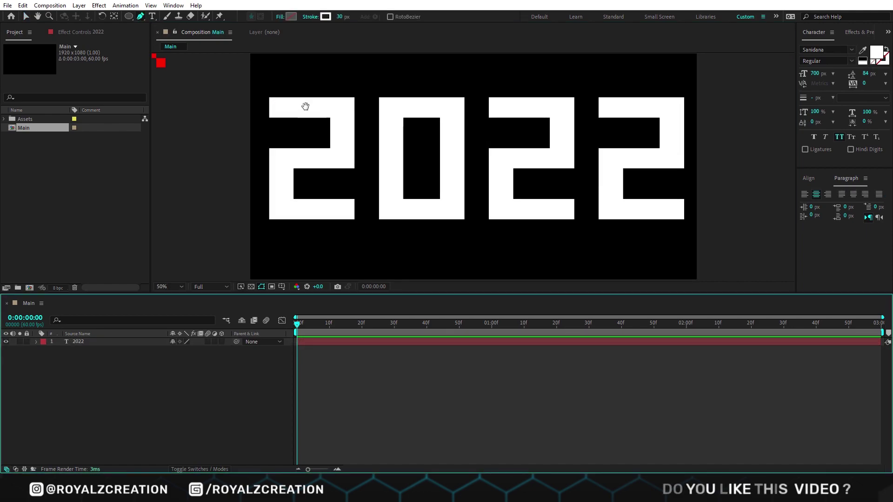
{"action": "scroll", "coordinate": [303, 120], "scroll_direction": "up", "scroll_amount": 3}
{"action": "left_click", "coordinate": [270, 91]}
{"action": "left_click", "coordinate": [412, 90]}
{"action": "left_click", "coordinate": [412, 194]}
{"action": "left_click", "coordinate": [280, 194]}
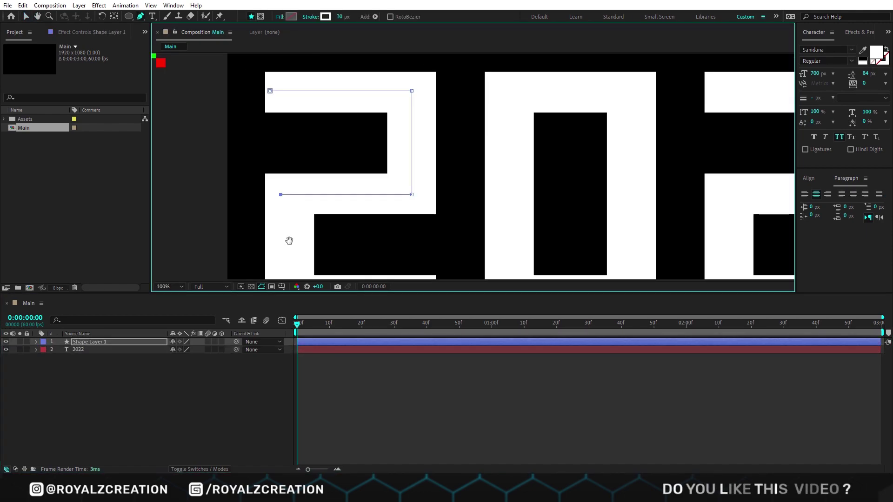
{"action": "left_click_drag", "start_coordinate": [288, 241], "coordinate": [295, 166]}
{"action": "left_click", "coordinate": [287, 225]}
{"action": "left_click", "coordinate": [429, 226]}
{"action": "left_click_drag", "start_coordinate": [426, 166], "coordinate": [406, 259]}
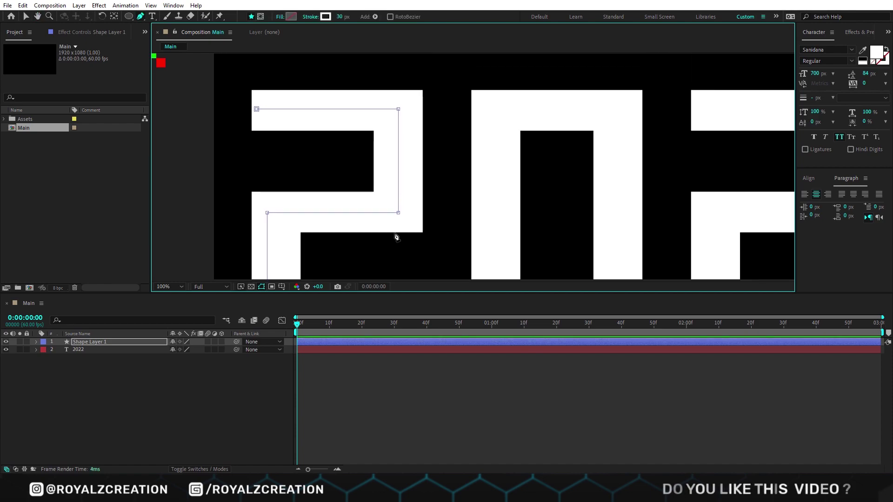
Step: Give the traced digit path a pink stroke with a width of 45 px
{"action": "key", "text": "shift+/"}
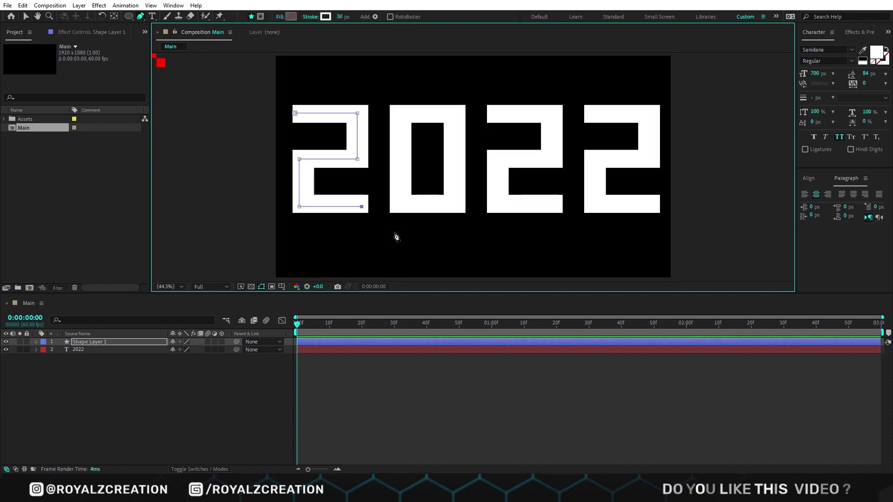
{"action": "left_click", "coordinate": [329, 18]}
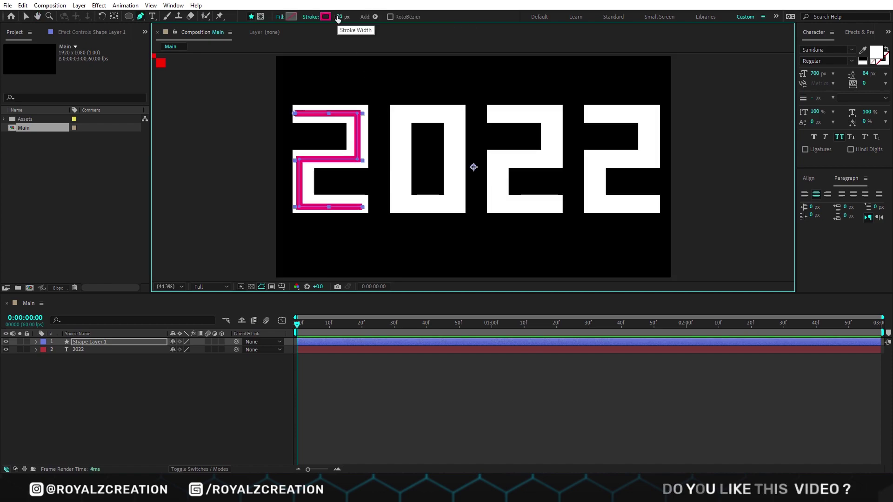
{"action": "left_click", "coordinate": [339, 17]}
{"action": "type", "text": "45"}
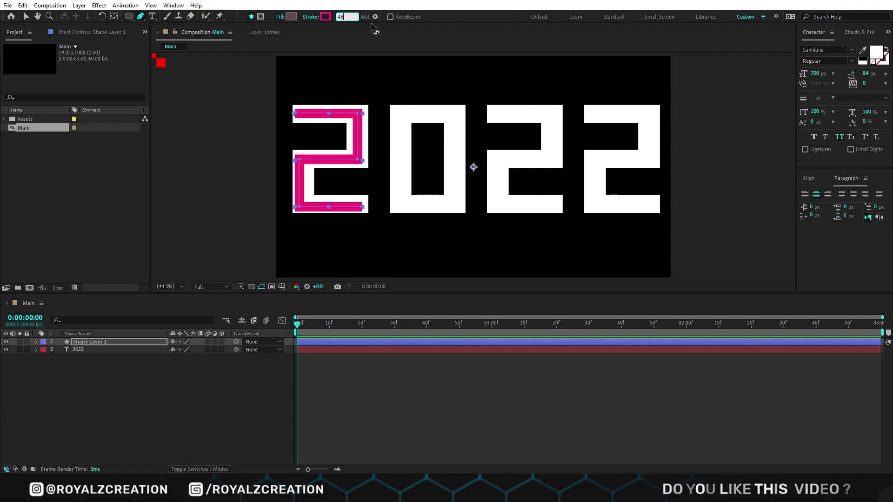
{"action": "key", "text": "Return"}
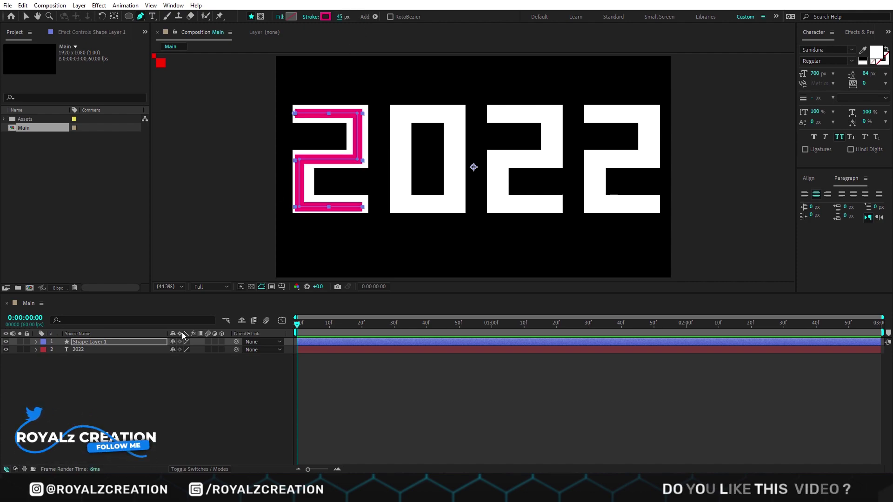
Step: Hide the 2022 text layer and show the three digit shape layers
{"action": "key", "text": "v"}
{"action": "left_click_drag", "start_coordinate": [4, 350], "coordinate": [5, 341]}
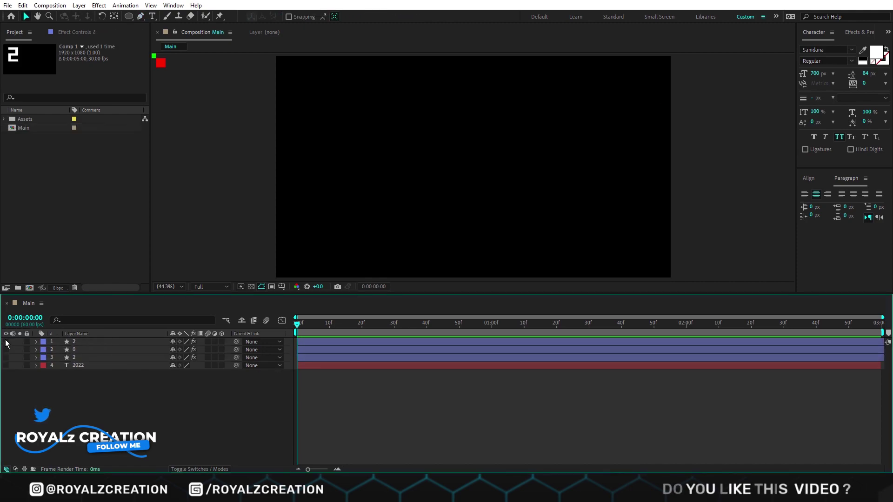
{"action": "left_click_drag", "start_coordinate": [5, 342], "coordinate": [6, 358]}
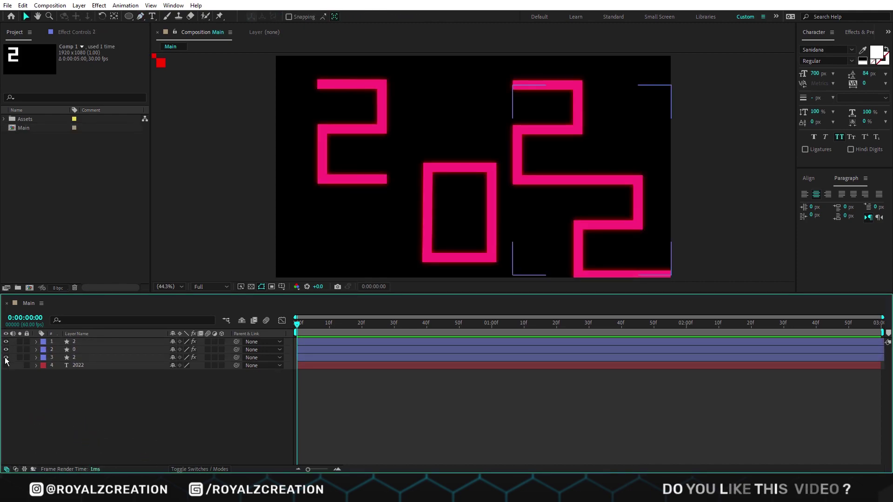
Step: Show the rulers and the grid over the composition
{"action": "left_click", "coordinate": [84, 357]}
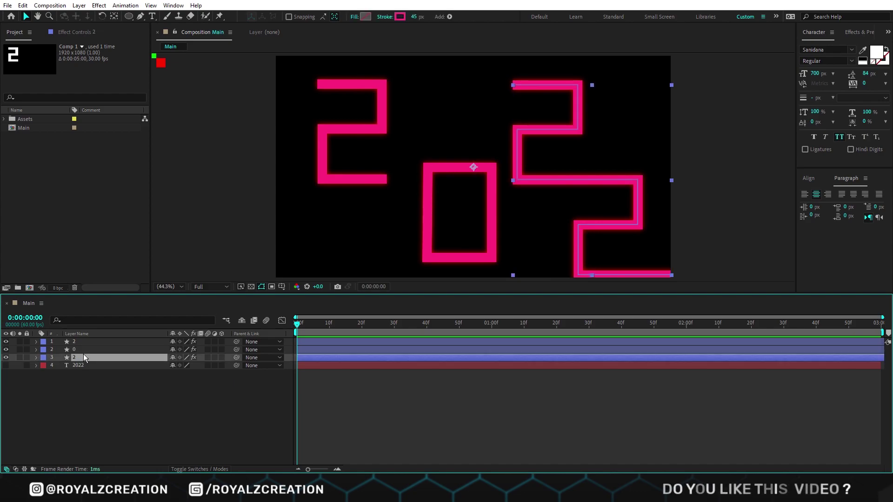
{"action": "left_click", "coordinate": [88, 367]}
{"action": "key", "text": "ctrl+r"}
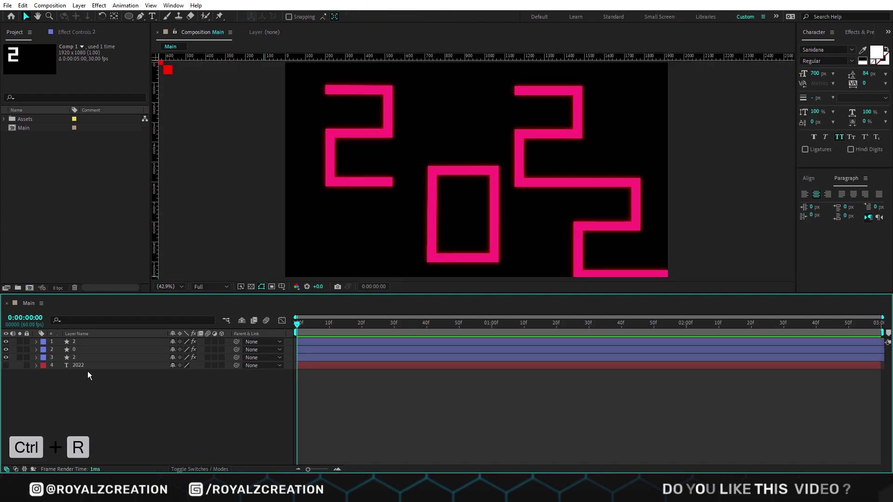
{"action": "left_click", "coordinate": [282, 287]}
{"action": "left_click", "coordinate": [293, 318]}
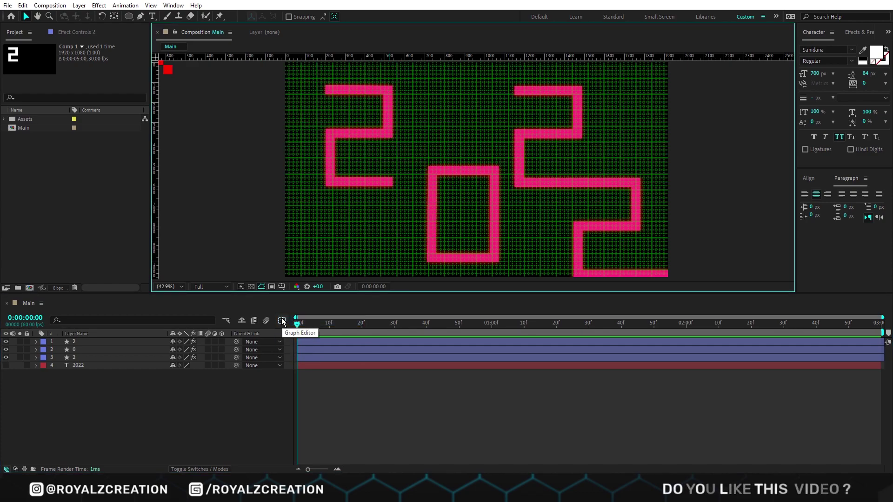
Step: Start a new Pen path with a straight vertical segment to the left of the first pink digit 2
{"action": "left_click", "coordinate": [141, 16]}
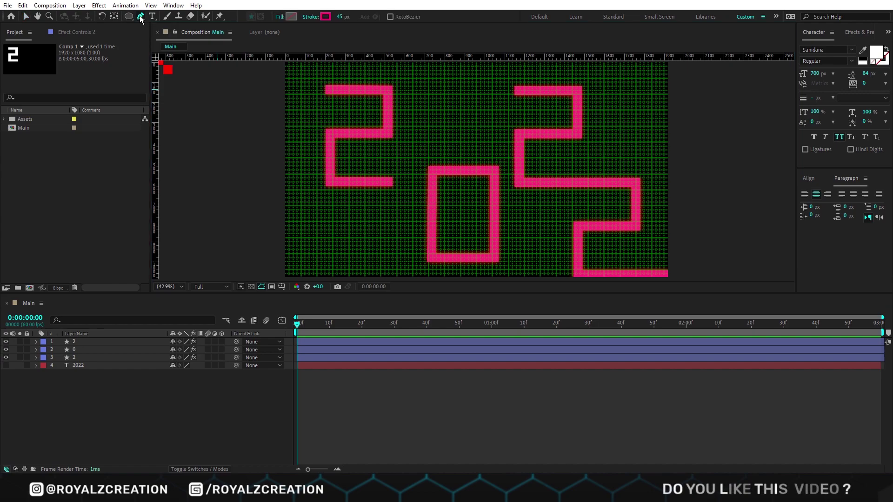
{"action": "scroll", "coordinate": [279, 108], "scroll_direction": "up", "scroll_amount": 2}
{"action": "key", "text": "space"}
{"action": "left_click_drag", "start_coordinate": [279, 108], "coordinate": [430, 203]}
{"action": "left_click_drag", "start_coordinate": [378, 182], "coordinate": [409, 207]}
{"action": "left_click_drag", "start_coordinate": [397, 147], "coordinate": [401, 160]}
{"action": "left_click", "coordinate": [354, 96]}
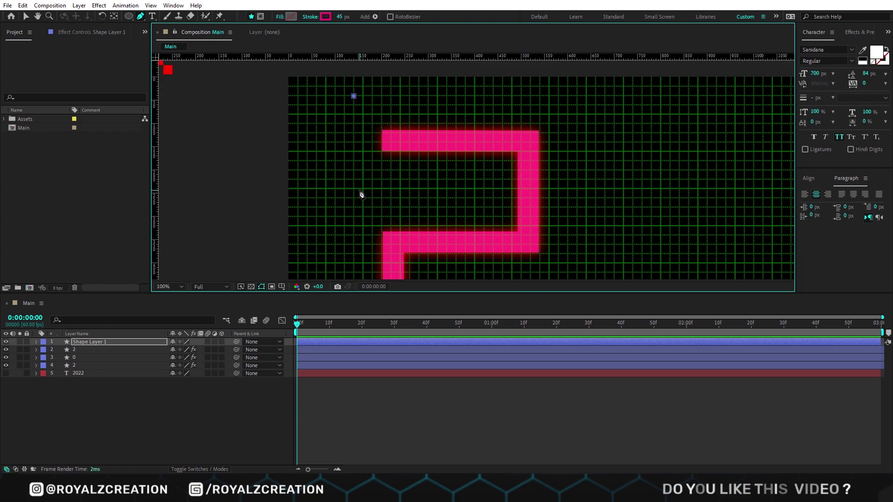
{"action": "left_click", "coordinate": [353, 177]}
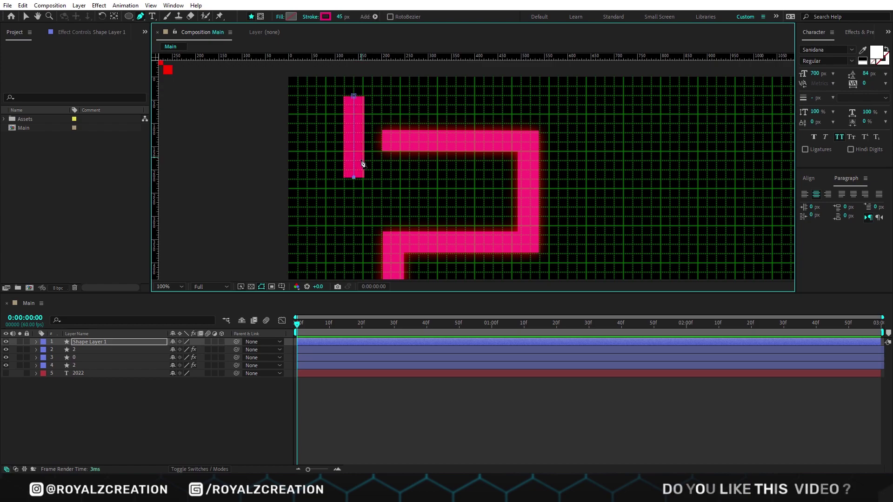
Step: Set the new path's stroke to white with a width of 30 px
{"action": "left_click", "coordinate": [329, 19]}
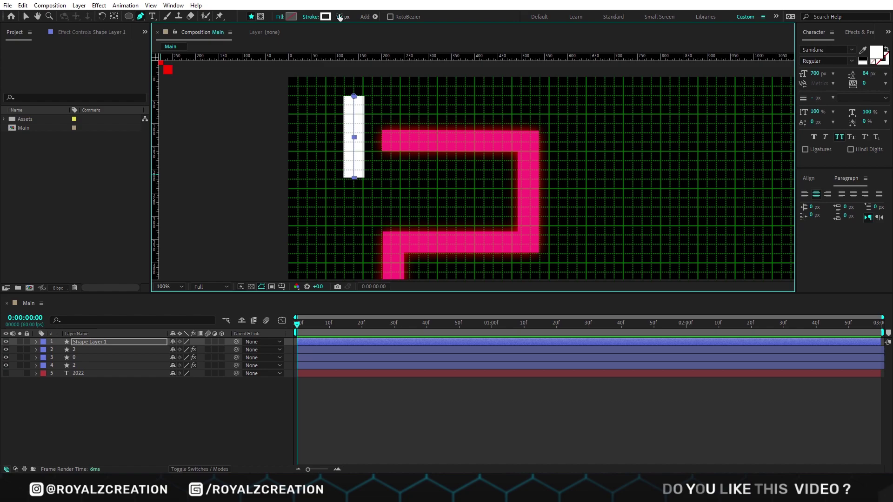
{"action": "left_click", "coordinate": [340, 17]}
{"action": "type", "text": "30"}
{"action": "key", "text": "Return"}
Step: Extend the white path into the opening of the first digit 2 and along its left side as parallel maze lines
{"action": "left_click", "coordinate": [493, 177]}
{"action": "left_click", "coordinate": [493, 218]}
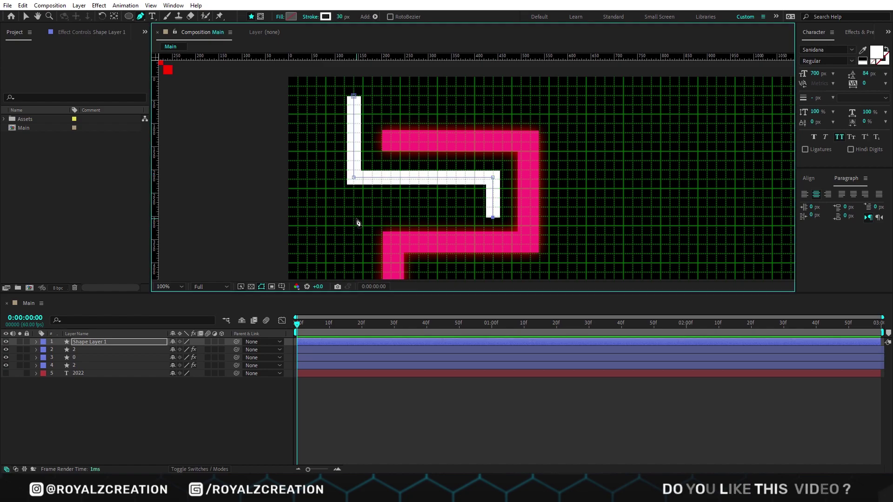
{"action": "left_click", "coordinate": [355, 217]}
{"action": "left_click", "coordinate": [356, 235]}
{"action": "left_click_drag", "start_coordinate": [354, 251], "coordinate": [332, 253]}
{"action": "left_click", "coordinate": [328, 235]}
{"action": "left_click", "coordinate": [332, 112]}
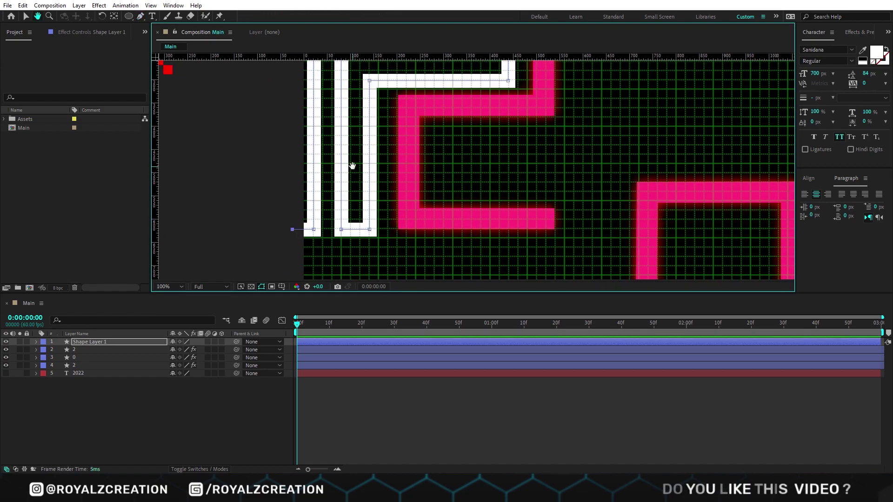
Step: Adjust the white path's corner points around the first digit and undo the last shift of its inner end
{"action": "left_click_drag", "start_coordinate": [351, 163], "coordinate": [349, 224]}
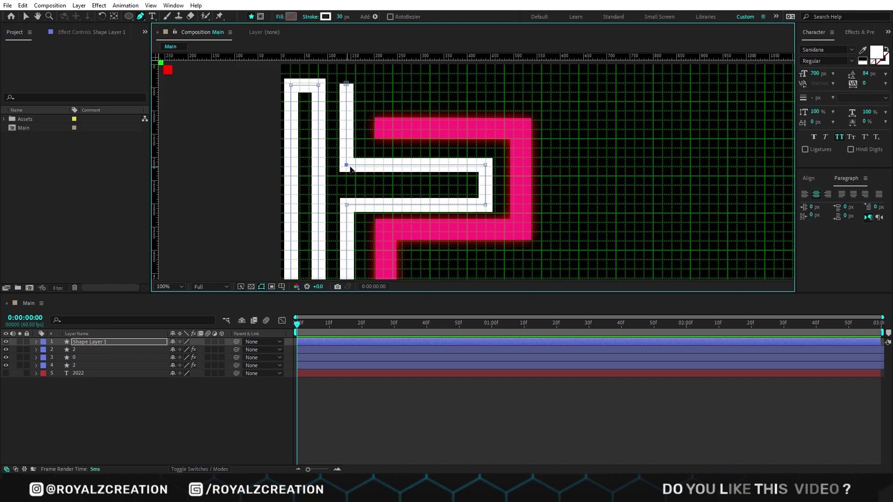
{"action": "left_click_drag", "start_coordinate": [488, 171], "coordinate": [497, 169]}
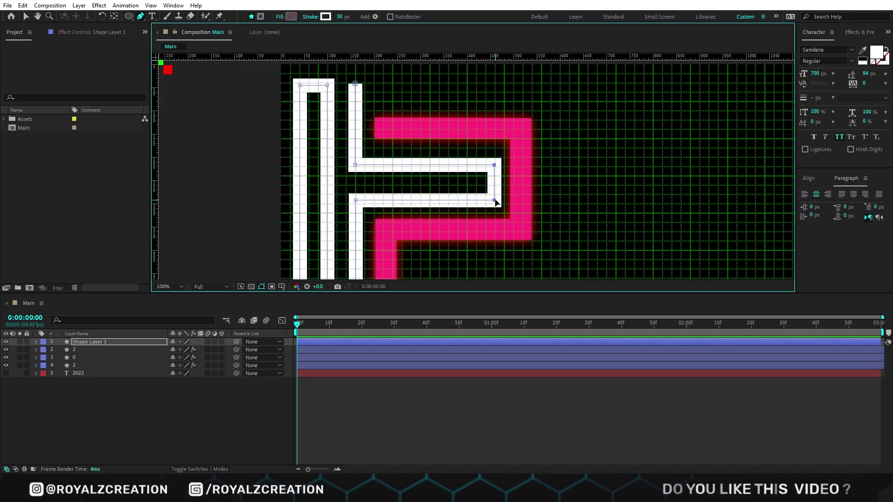
{"action": "key", "text": "ctrl+z"}
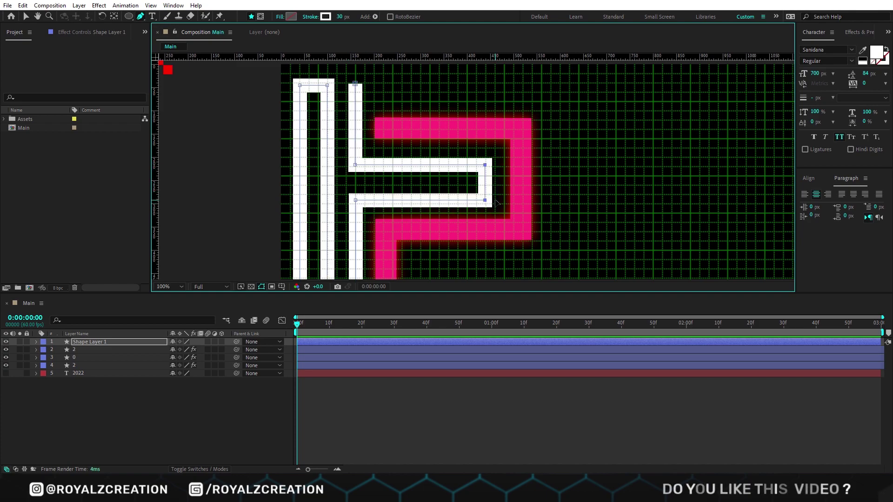
{"action": "key", "text": "shift+slash"}
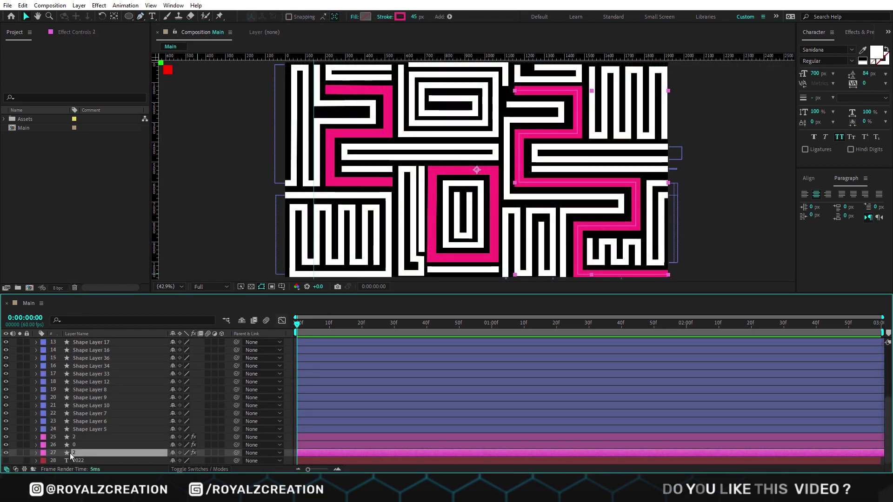
Step: Add Trim Paths to the lowest pink digit layer "2" and expand its properties
{"action": "left_click", "coordinate": [37, 453]}
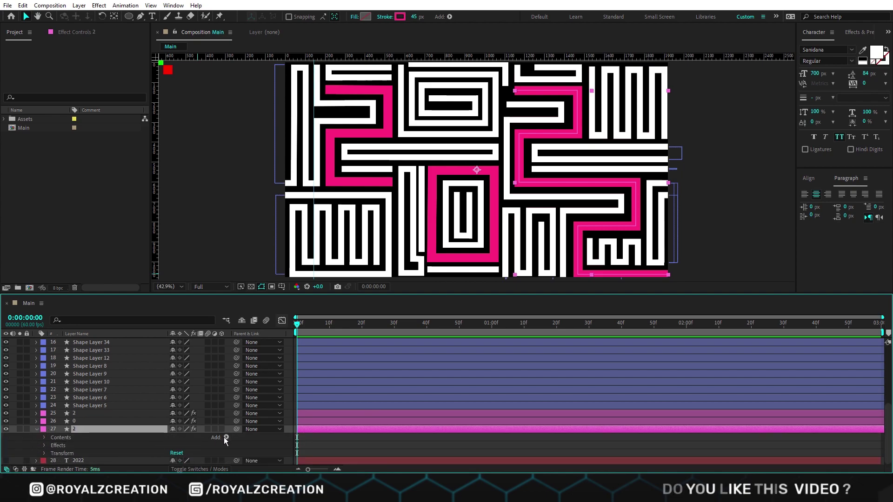
{"action": "left_click", "coordinate": [225, 437]}
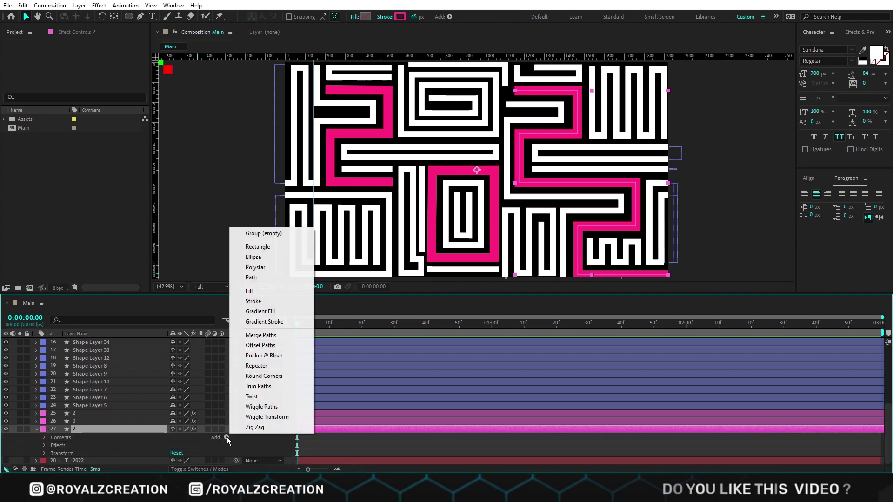
{"action": "left_click", "coordinate": [256, 386]}
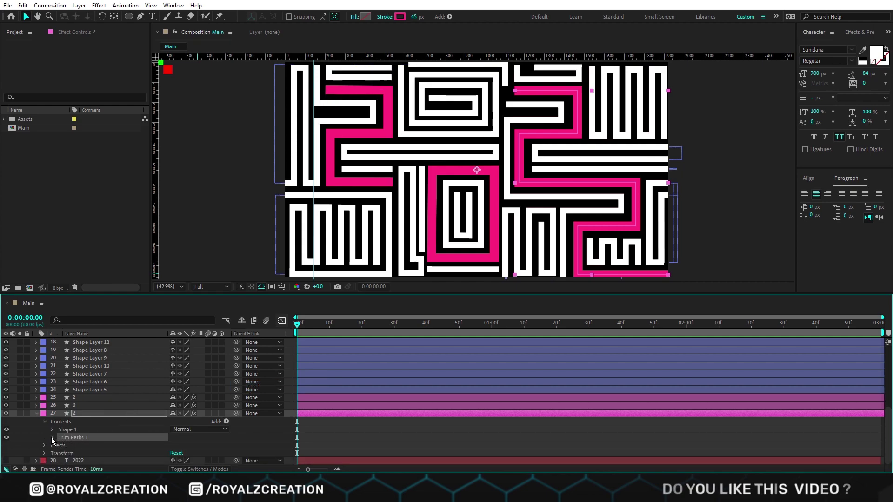
{"action": "left_click", "coordinate": [52, 438]}
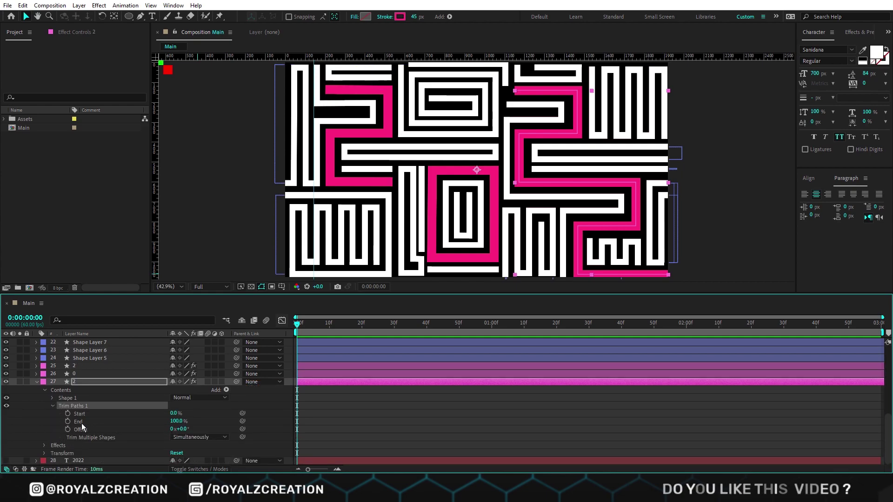
Step: Keyframe the Trim Paths End at 0% and Offset at 0 at the start of the composition
{"action": "left_click", "coordinate": [67, 421]}
{"action": "left_click_drag", "start_coordinate": [176, 421], "coordinate": [112, 422]}
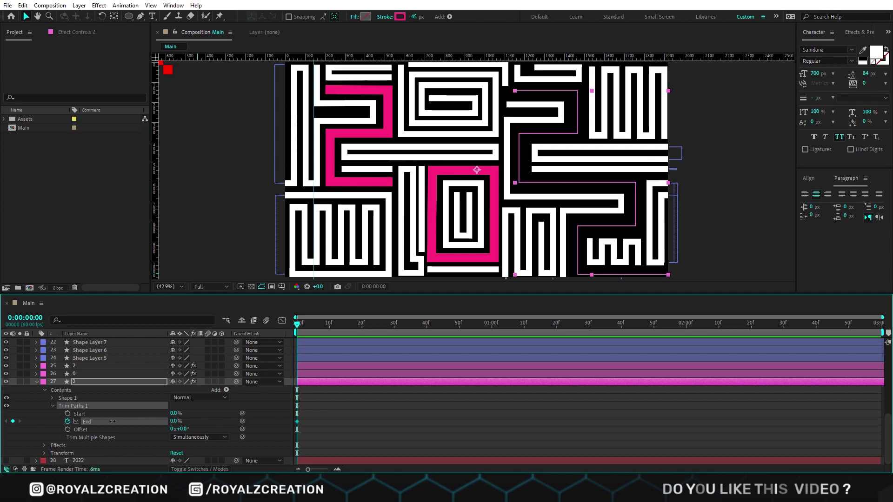
{"action": "left_click", "coordinate": [68, 430]}
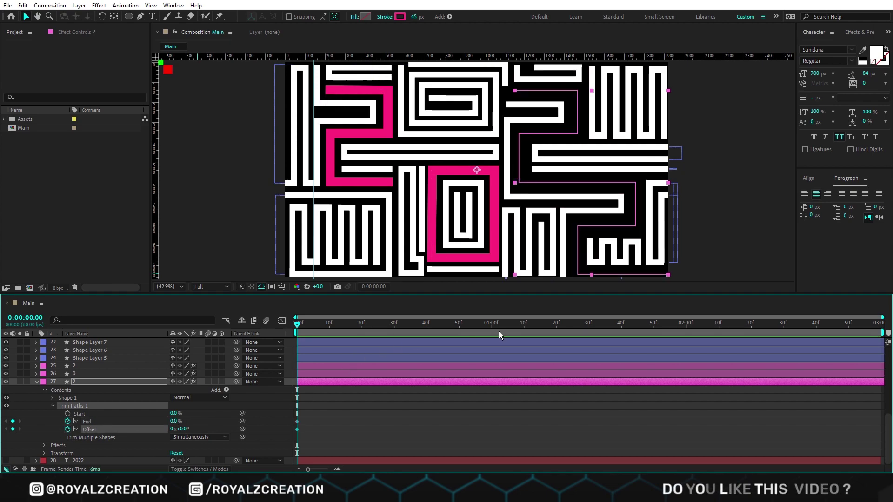
Step: At 0:00:01:20, keyframe the Trim Paths End at 100% and Offset at 1 revolution
{"action": "left_click", "coordinate": [537, 324]}
{"action": "left_click", "coordinate": [557, 327]}
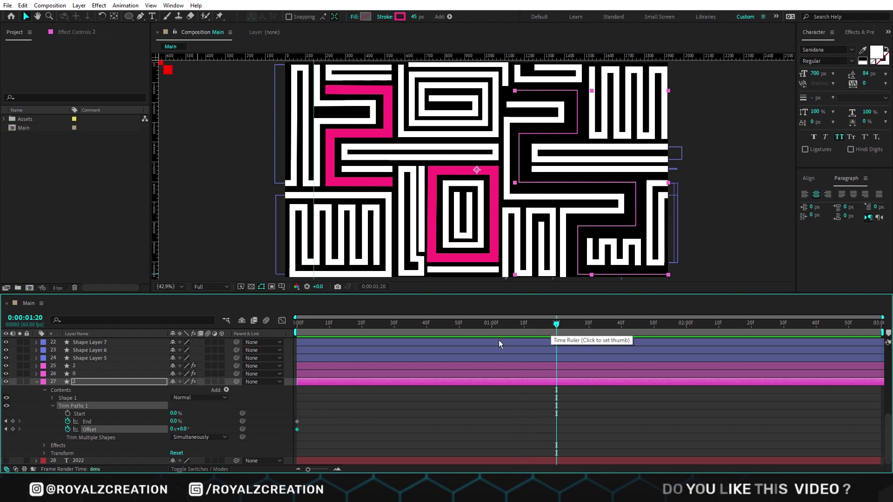
{"action": "left_click_drag", "start_coordinate": [176, 422], "coordinate": [223, 422]}
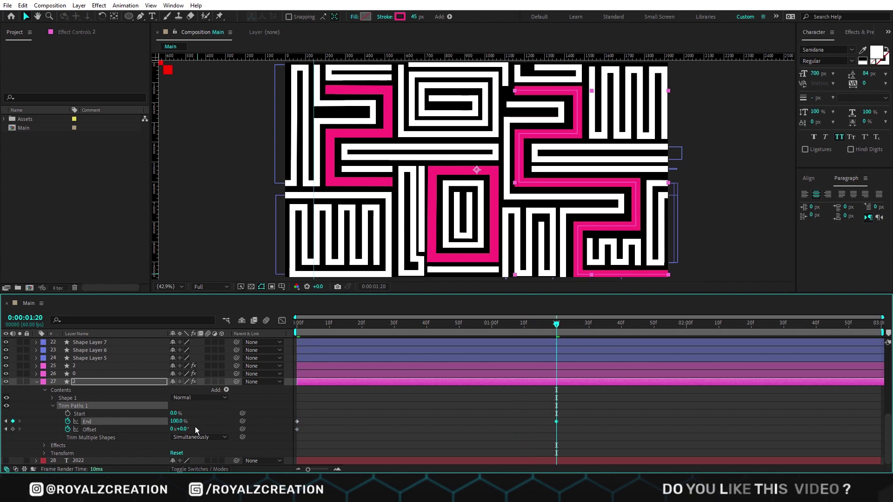
{"action": "left_click", "coordinate": [173, 430]}
{"action": "type", "text": "1"}
{"action": "key", "text": "Return"}
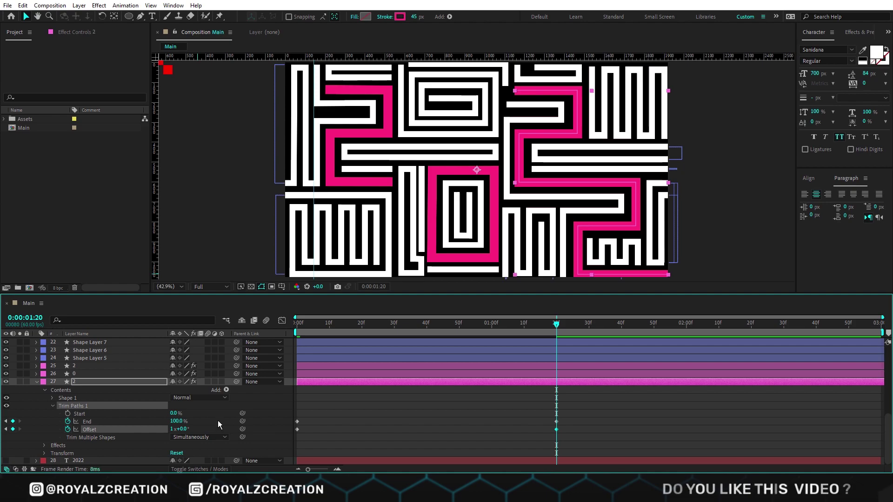
Step: Apply Easy Ease to all the Trim Paths End and Offset keyframes of the lowest "2" layer
{"action": "left_click_drag", "start_coordinate": [590, 412], "coordinate": [286, 437]}
{"action": "right_click", "coordinate": [297, 430]}
{"action": "mouse_move", "coordinate": [350, 423]}
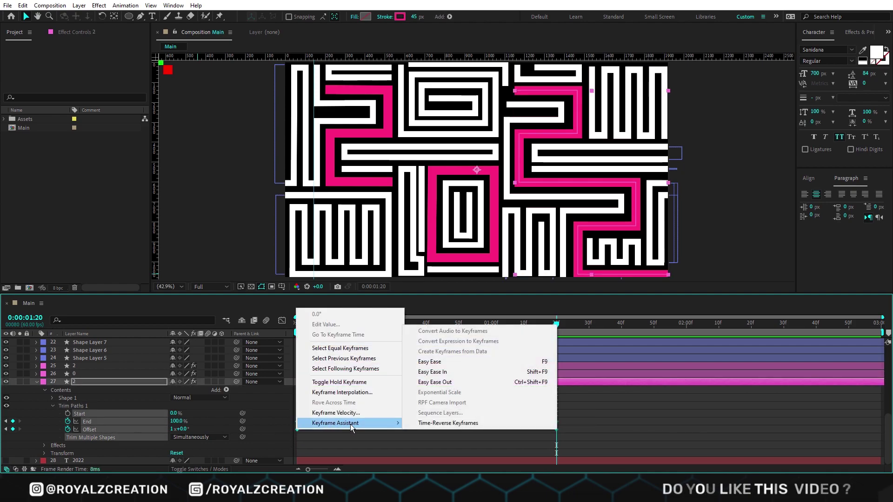
{"action": "left_click", "coordinate": [458, 362]}
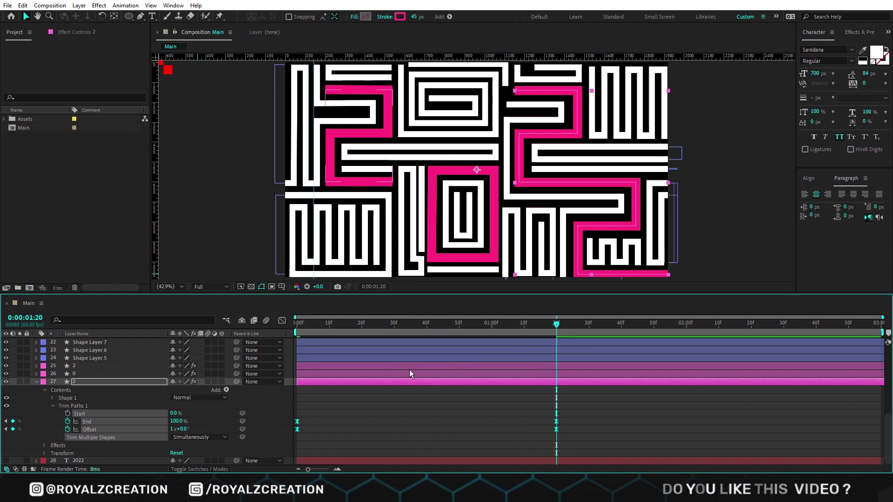
Step: Reshape the End and Offset speed curves to peak around frame 20 with a long slowdown, and preview the animation from the start
{"action": "left_click", "coordinate": [282, 321]}
{"action": "left_click_drag", "start_coordinate": [625, 420], "coordinate": [273, 448]}
{"action": "left_click_drag", "start_coordinate": [513, 441], "coordinate": [448, 443]}
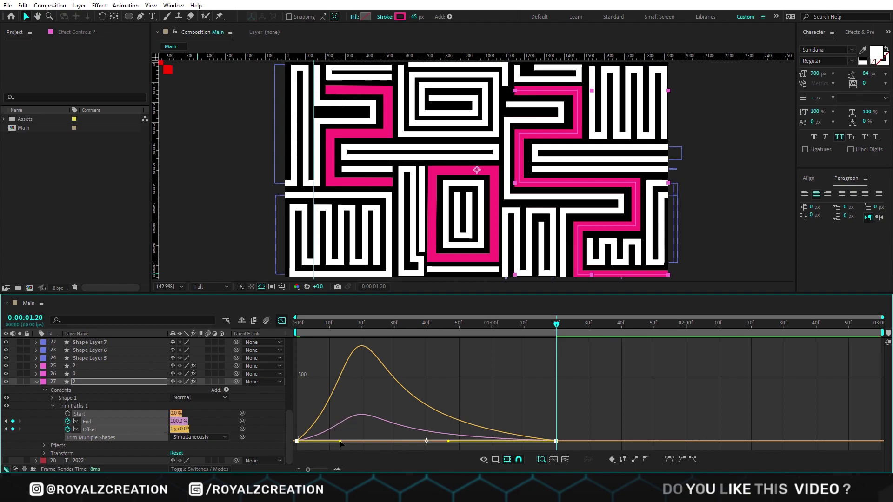
{"action": "left_click_drag", "start_coordinate": [384, 324], "coordinate": [298, 332]}
{"action": "left_click", "coordinate": [282, 321]}
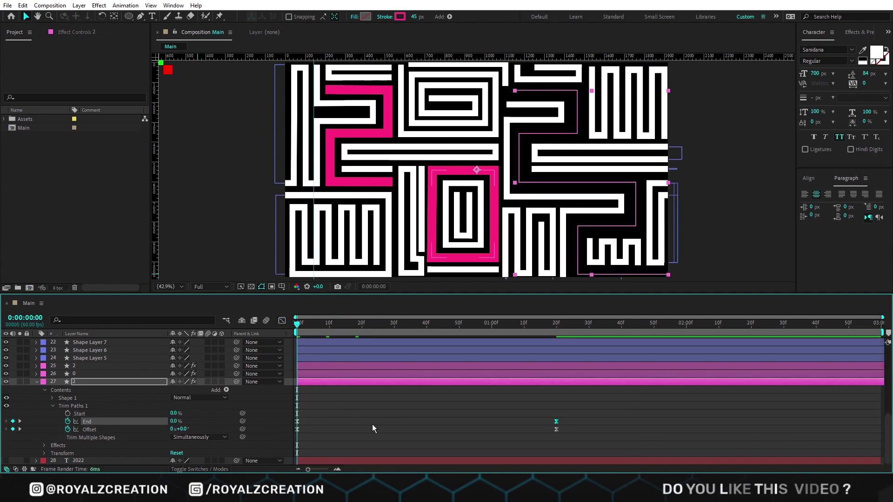
{"action": "left_click", "coordinate": [374, 439]}
{"action": "key", "text": "space"}
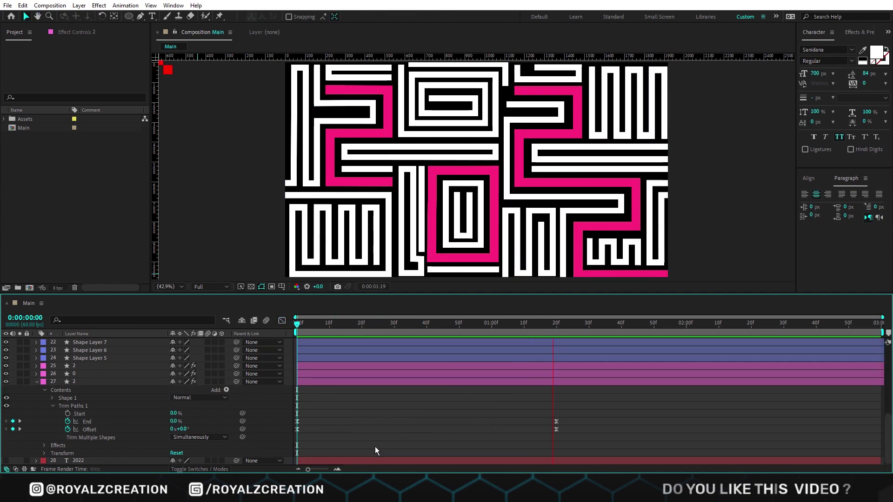
{"action": "key", "text": "space"}
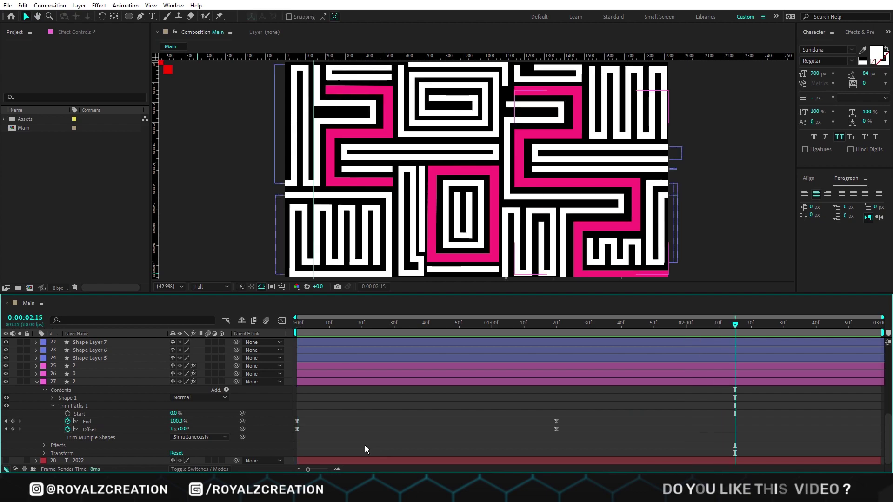
Step: Copy the lowest digit's animated Trim Paths onto the "0" layer and the upper "2" layer
{"action": "left_click", "coordinate": [110, 423]}
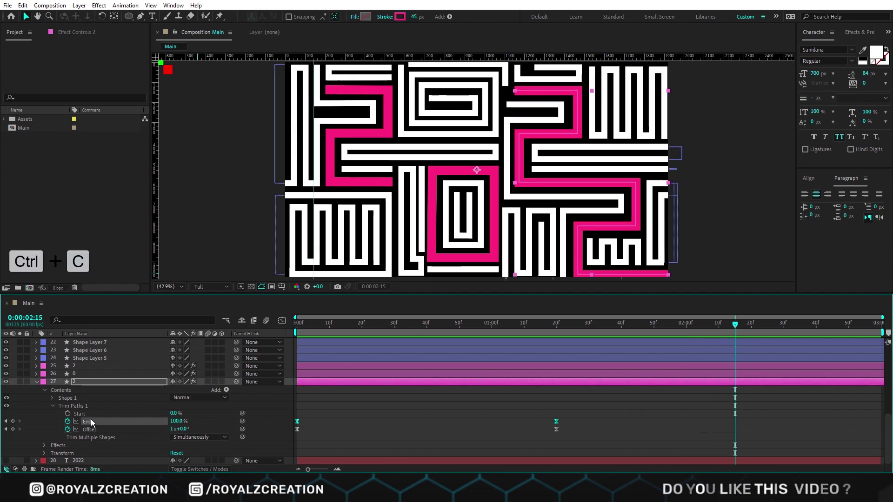
{"action": "left_click", "coordinate": [91, 430], "text": "ctrl"}
{"action": "key", "text": "ctrl+c"}
{"action": "left_click", "coordinate": [74, 406]}
{"action": "left_click", "coordinate": [84, 374]}
{"action": "left_click", "coordinate": [84, 366], "text": "ctrl"}
{"action": "key", "text": "ctrl+v"}
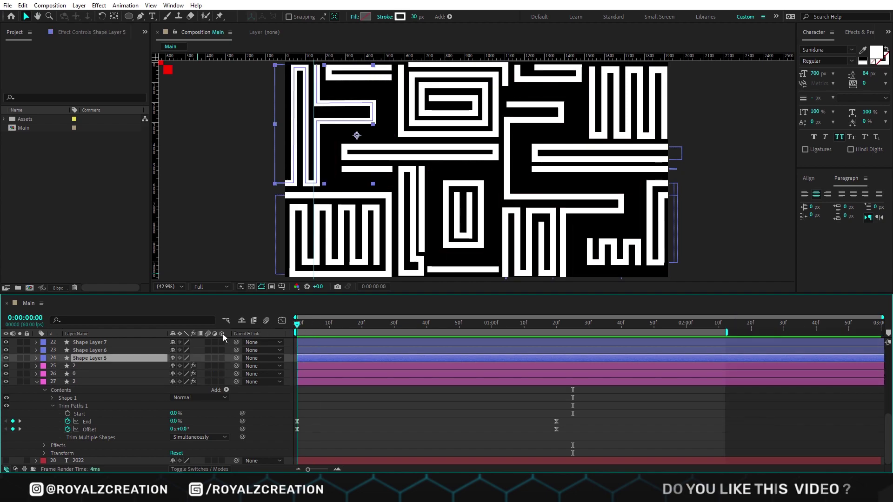
Step: Paste the animated Trim Paths onto Shape Layer 5 and remove its Offset keyframes
{"action": "left_click", "coordinate": [107, 358]}
{"action": "key", "text": "ctrl+v"}
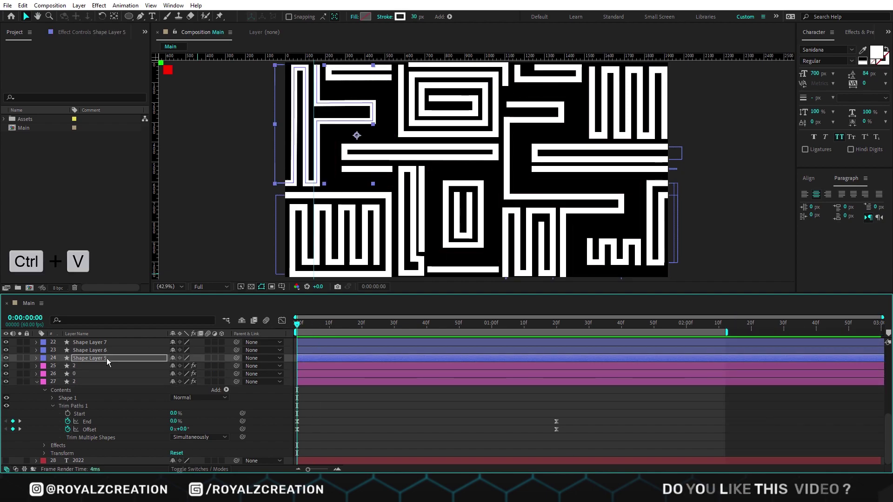
{"action": "left_click", "coordinate": [117, 374]}
{"action": "key", "text": "Delete"}
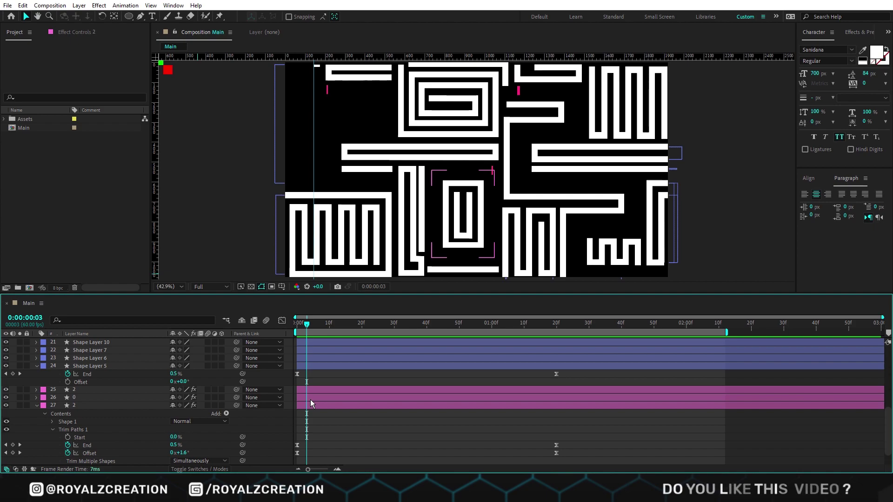
Step: Stagger the layer starts: Shape Layer 5 and the upper "2" at frame 3, "0" at frame 8, the lower "2" at frame 13; preview
{"action": "left_click_drag", "start_coordinate": [310, 400], "coordinate": [325, 399]}
{"action": "left_click_drag", "start_coordinate": [317, 404], "coordinate": [349, 403]}
{"action": "left_click_drag", "start_coordinate": [328, 397], "coordinate": [330, 397]}
{"action": "left_click_drag", "start_coordinate": [310, 367], "coordinate": [341, 391]}
{"action": "left_click", "coordinate": [337, 390]}
{"action": "left_click", "coordinate": [337, 404], "text": "shift"}
{"action": "left_click_drag", "start_coordinate": [306, 324], "coordinate": [286, 328]}
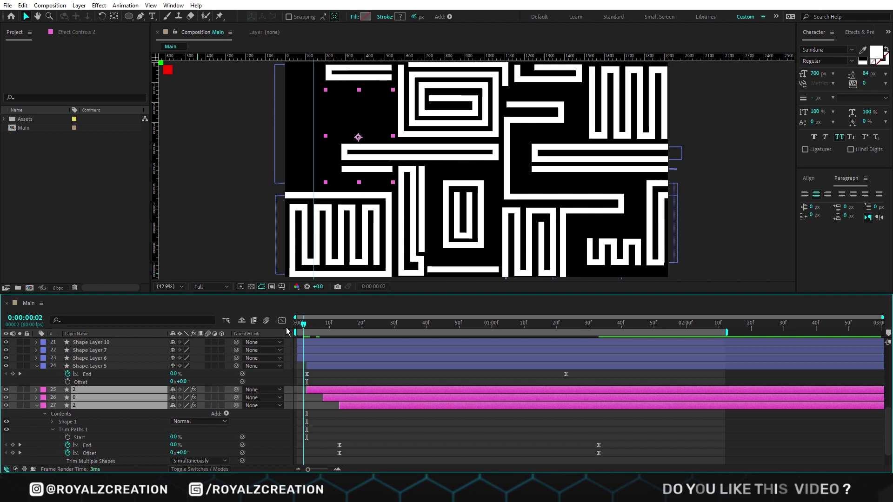
{"action": "left_click", "coordinate": [404, 455]}
{"action": "key", "text": "space"}
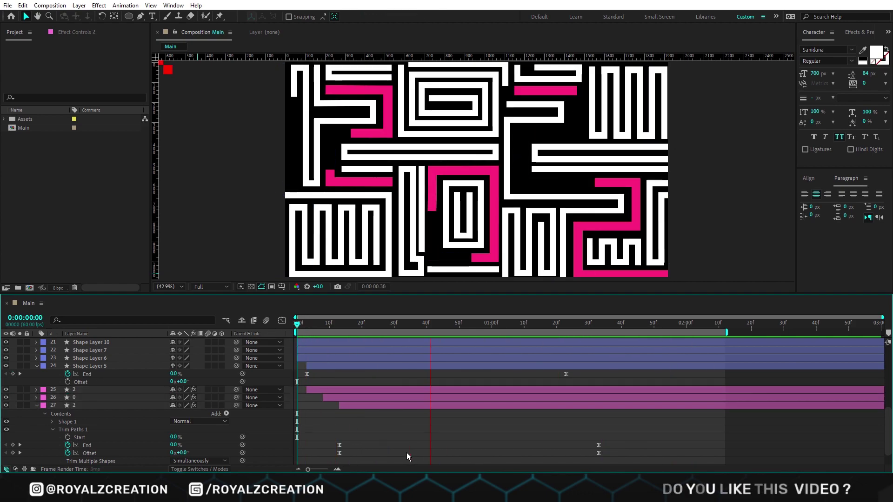
{"action": "key", "text": "space"}
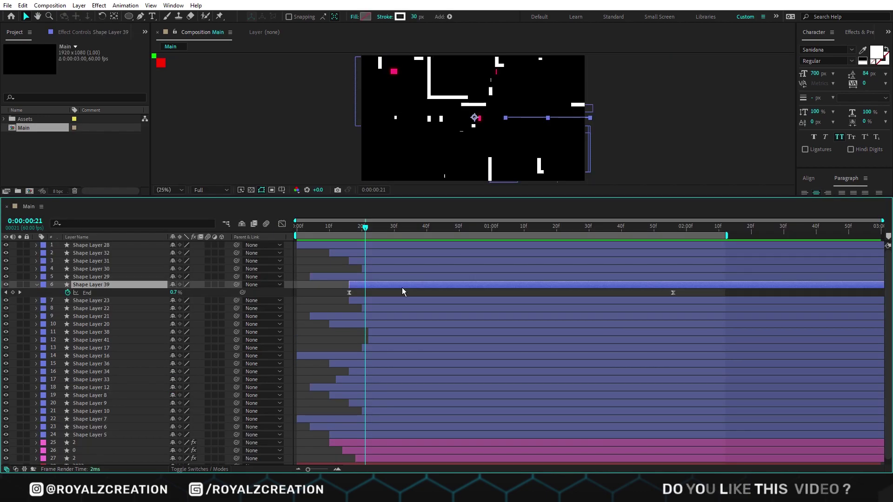
Step: Reveal the keyframed properties of all layers and examine their staggered Trim Paths timing
{"action": "key", "text": "u"}
{"action": "left_click", "coordinate": [400, 294]}
{"action": "key", "text": "u"}
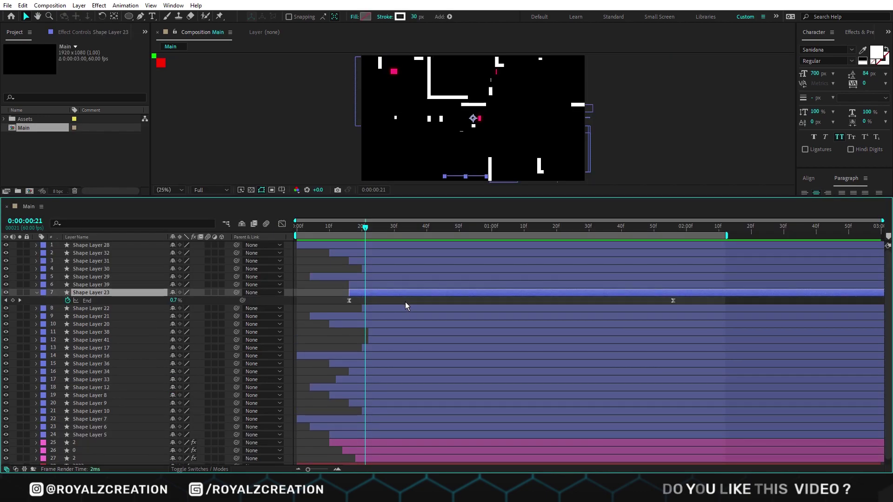
{"action": "left_click", "coordinate": [405, 302]}
{"action": "key", "text": "u"}
{"action": "scroll", "coordinate": [400, 286], "scroll_direction": "down", "scroll_amount": 4}
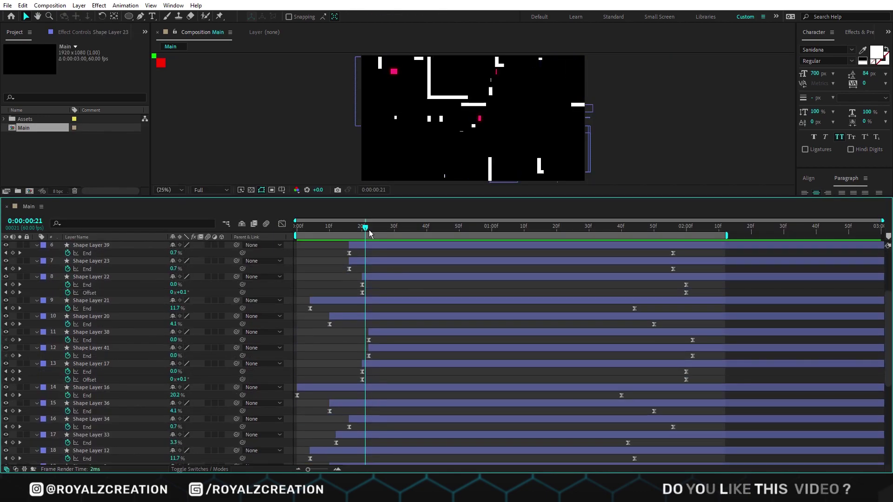
{"action": "left_click_drag", "start_coordinate": [369, 230], "coordinate": [378, 230]}
{"action": "scroll", "coordinate": [408, 301], "scroll_direction": "up", "scroll_amount": 4}
Step: Collapse the properties of all layers, enlarge the preview area and play the animation from the start
{"action": "key", "text": "ctrl+a"}
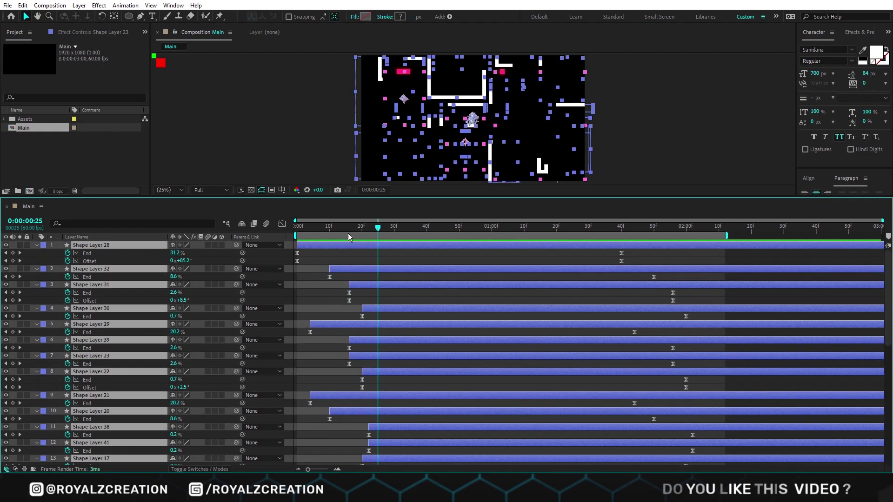
{"action": "left_click_drag", "start_coordinate": [359, 196], "coordinate": [355, 275]}
{"action": "key", "text": "u"}
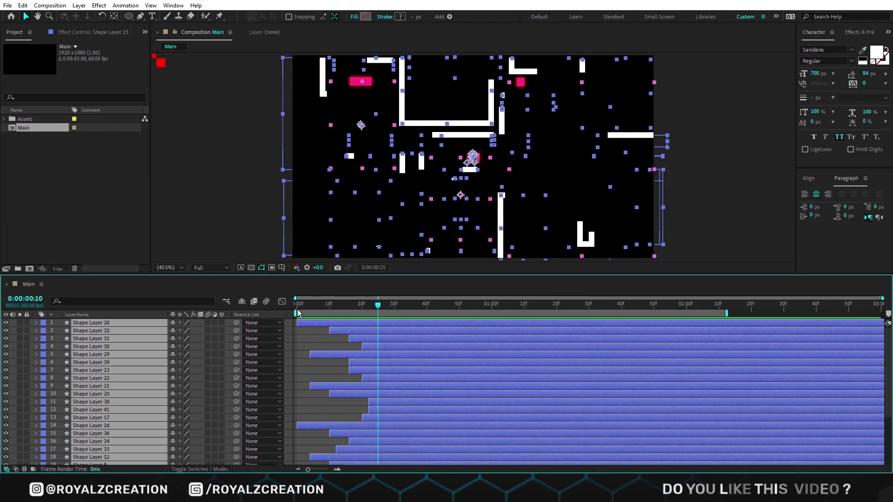
{"action": "left_click_drag", "start_coordinate": [298, 310], "coordinate": [295, 312]}
{"action": "left_click", "coordinate": [305, 337]}
{"action": "key", "text": "space"}
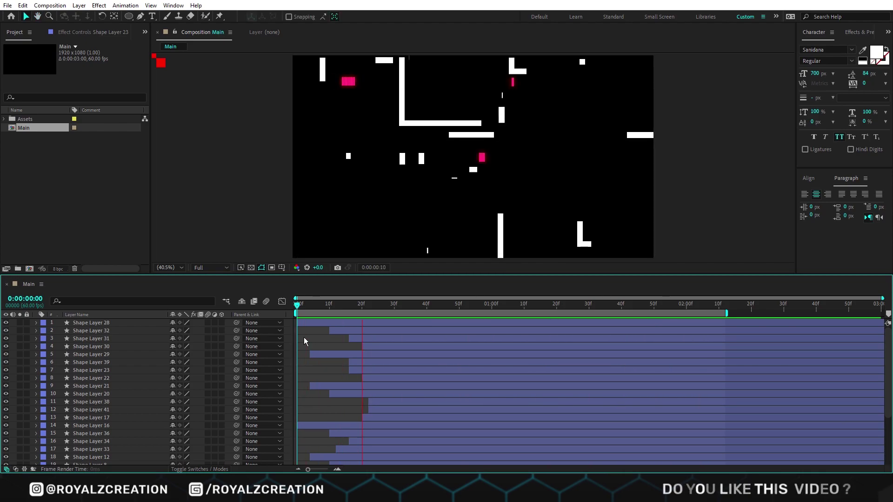
Step: Pre-compose all layers into a new composition named "Lines" and return to the start of the timeline
{"action": "key", "text": "ctrl+a"}
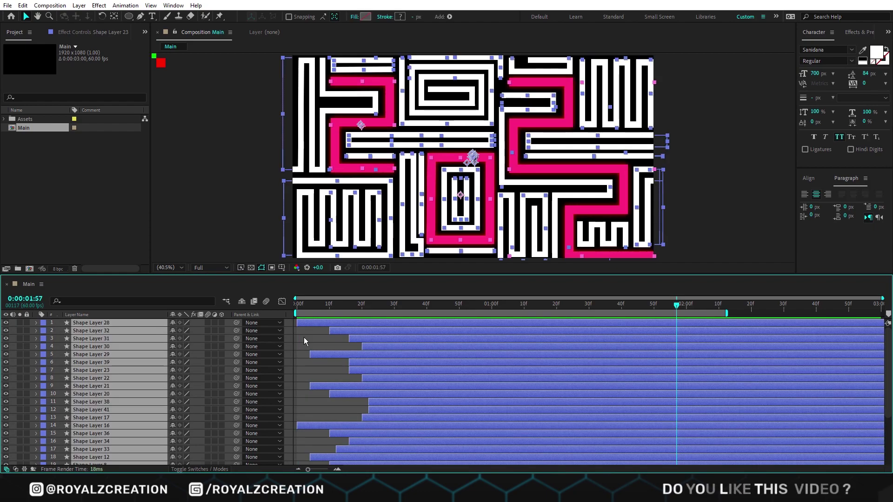
{"action": "key", "text": "ctrl+shift+c"}
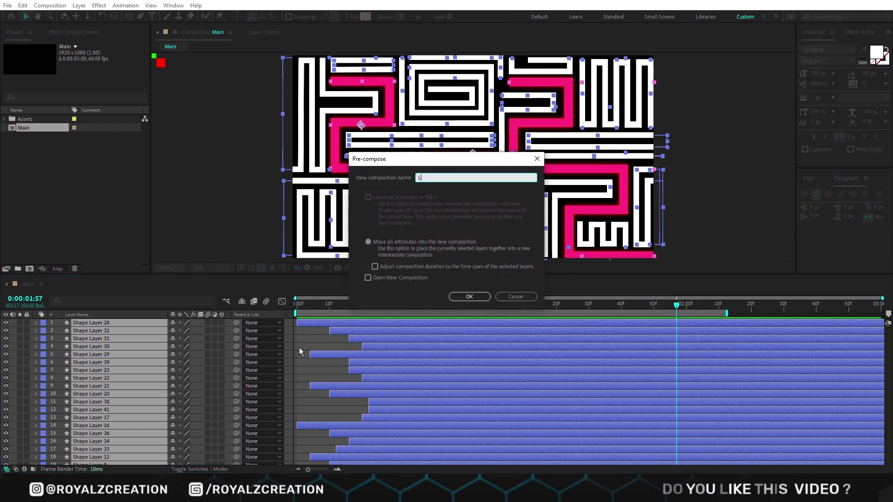
{"action": "key", "text": "Return"}
{"action": "key", "text": "Home"}
Step: In the Lines composition, apply the Glow effect to the upper "2" layer and set its Glow Radius to 30
{"action": "double_click", "coordinate": [100, 323]}
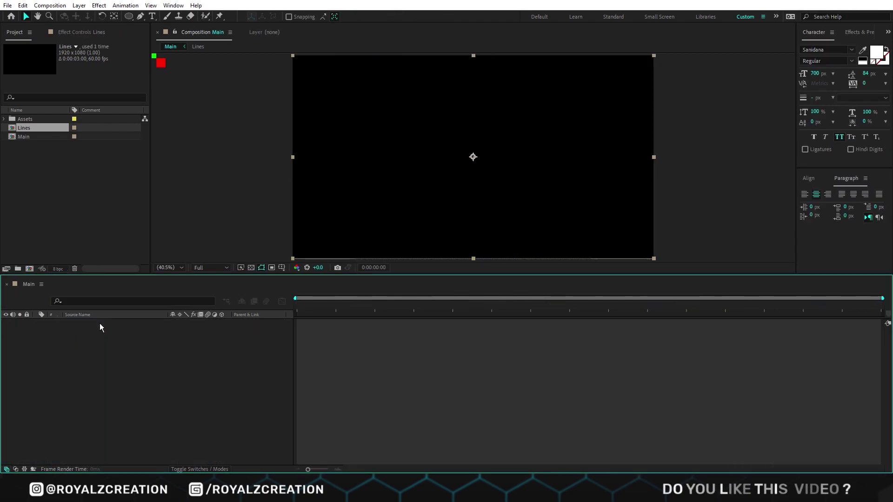
{"action": "scroll", "coordinate": [101, 389], "scroll_direction": "down", "scroll_amount": 5}
{"action": "left_click", "coordinate": [93, 437]}
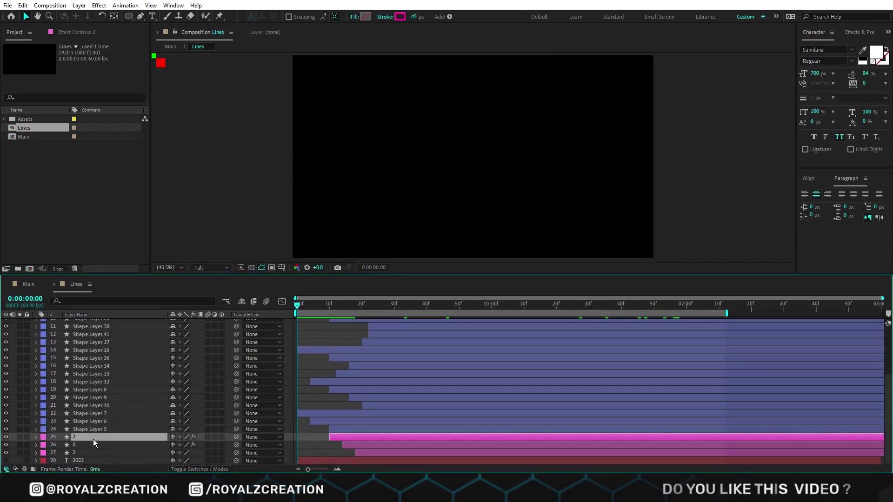
{"action": "key", "text": "space"}
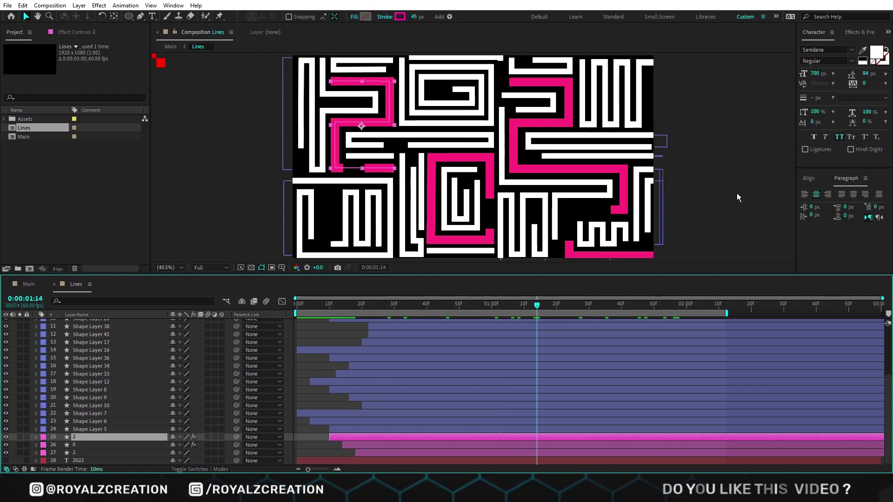
{"action": "left_click", "coordinate": [854, 32]}
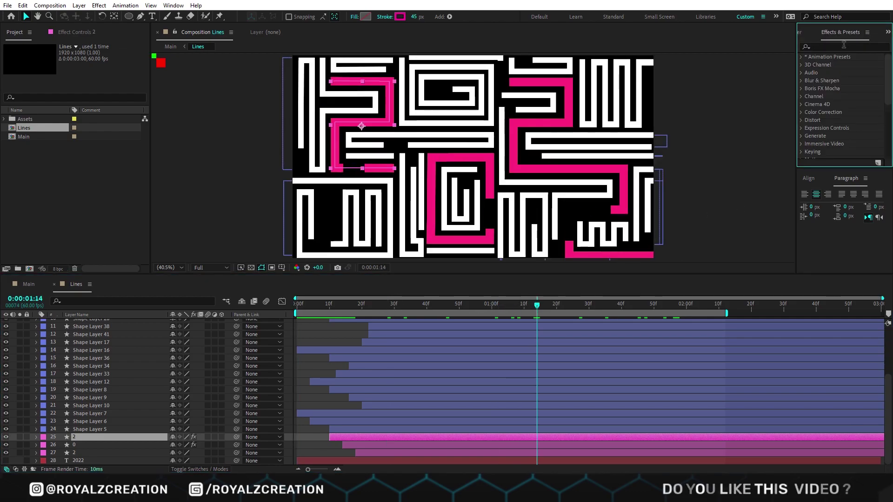
{"action": "type", "text": "glow"}
{"action": "double_click", "coordinate": [836, 120]}
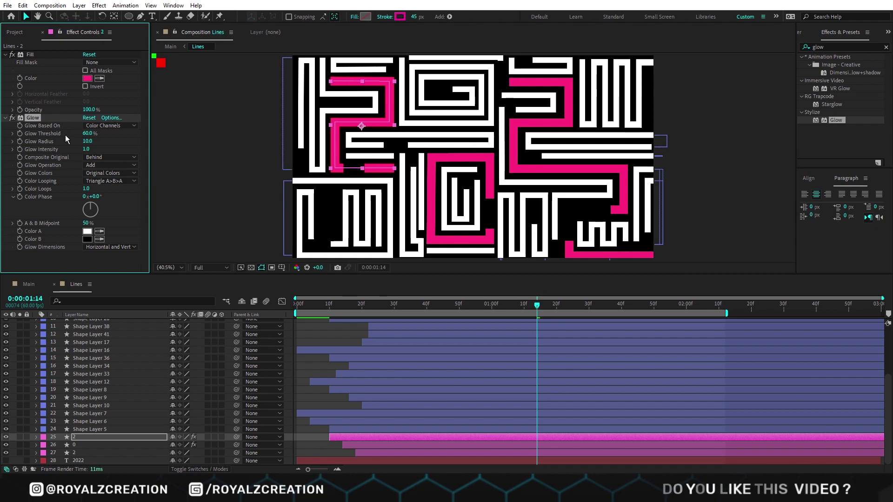
{"action": "type", "text": "30"}
{"action": "key", "text": "Return"}
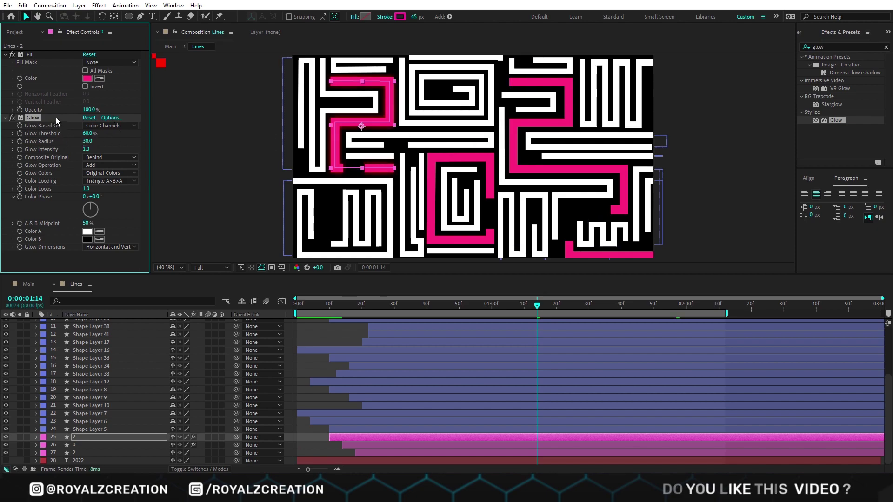
Step: Copy the Glow effect onto the "0" layer and the lower "2" layer
{"action": "left_click", "coordinate": [82, 444]}
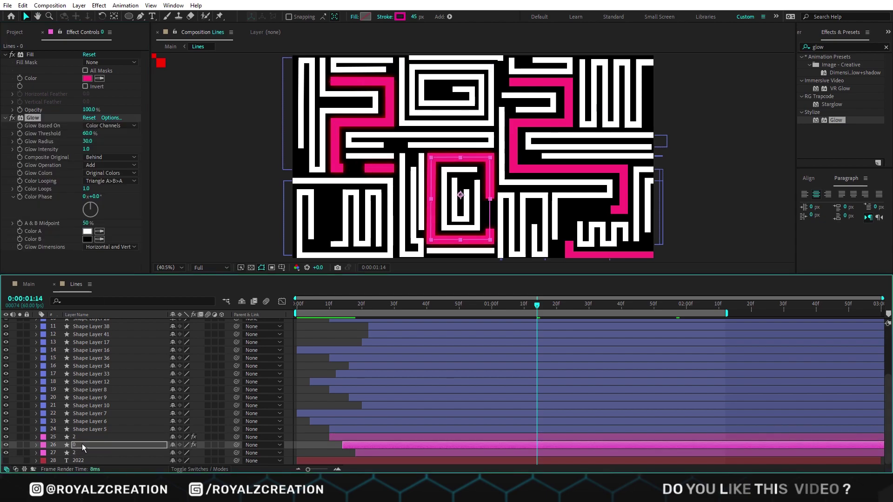
{"action": "left_click", "coordinate": [80, 451]}
{"action": "left_click", "coordinate": [84, 436]}
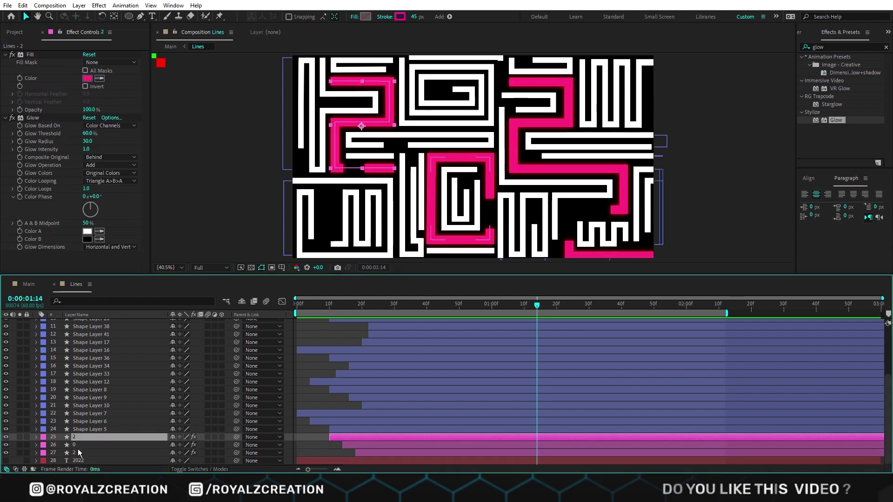
{"action": "left_click", "coordinate": [78, 451], "text": "shift"}
Step: In the Main composition, add a new camera and a null object
{"action": "left_click", "coordinate": [29, 284]}
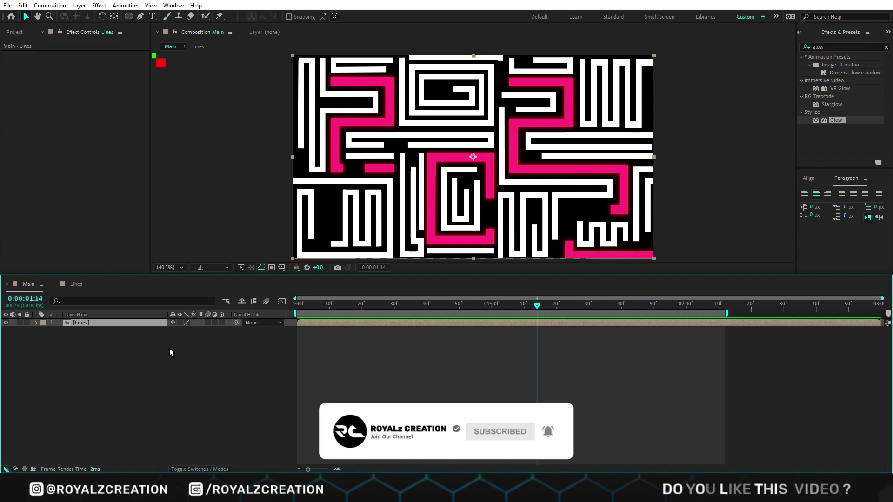
{"action": "right_click", "coordinate": [130, 359]}
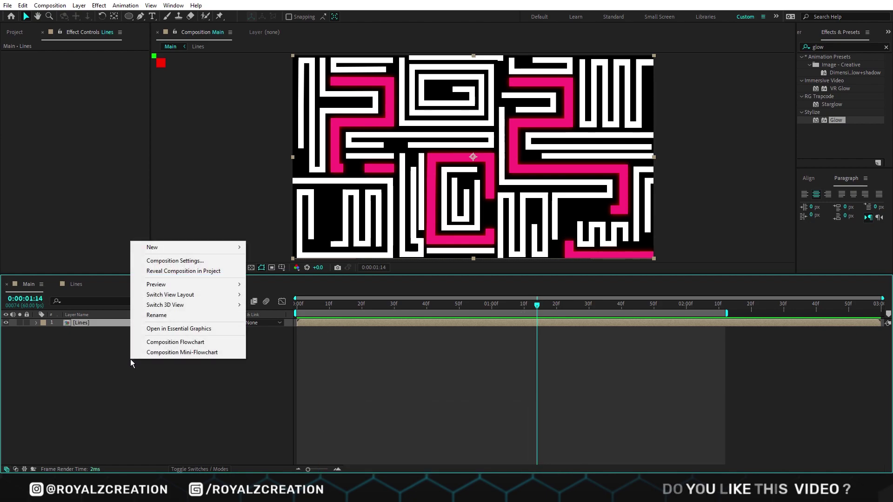
{"action": "mouse_move", "coordinate": [177, 246]}
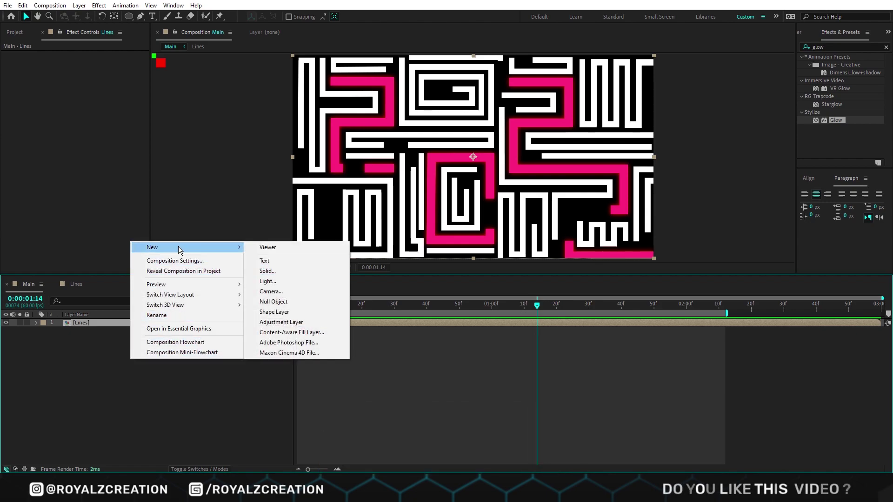
{"action": "left_click", "coordinate": [286, 296]}
{"action": "key", "text": "Return"}
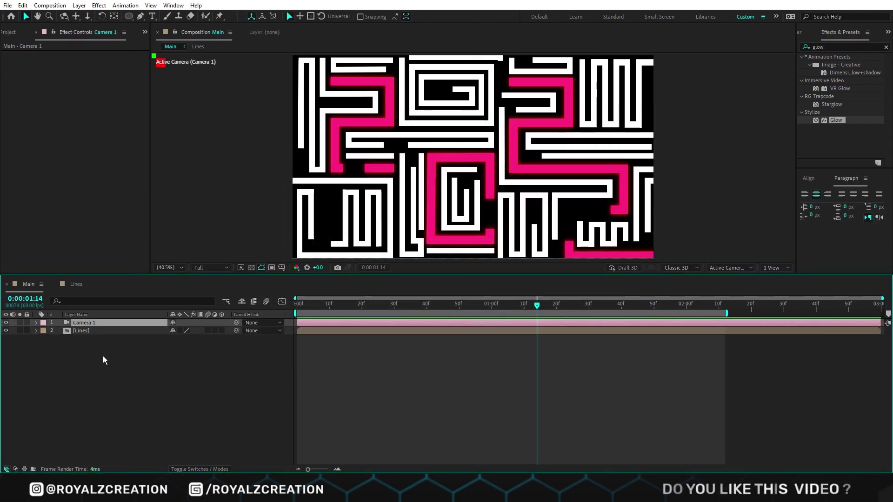
{"action": "right_click", "coordinate": [103, 359]}
{"action": "mouse_move", "coordinate": [133, 361]}
{"action": "left_click", "coordinate": [242, 418]}
Step: Apply the Motion Tile effect to the Lines layer and set its Output Width and Output Height to 500
{"action": "left_click", "coordinate": [116, 339]}
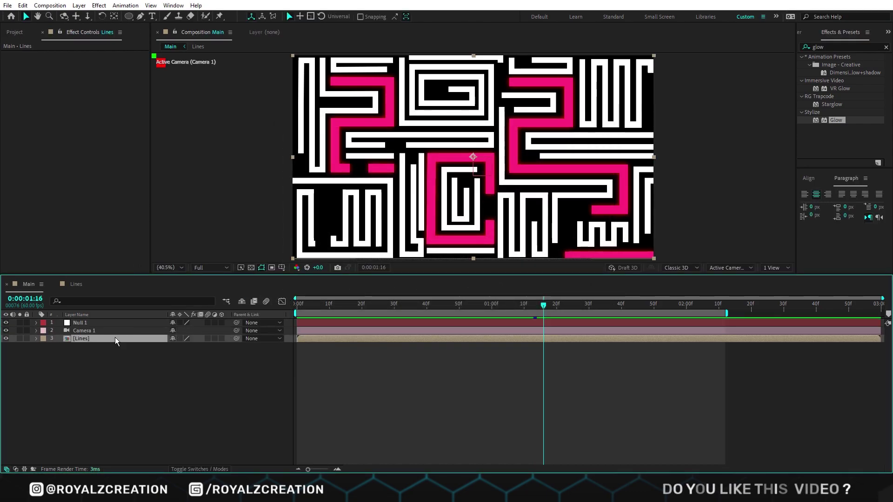
{"action": "left_click", "coordinate": [835, 47]}
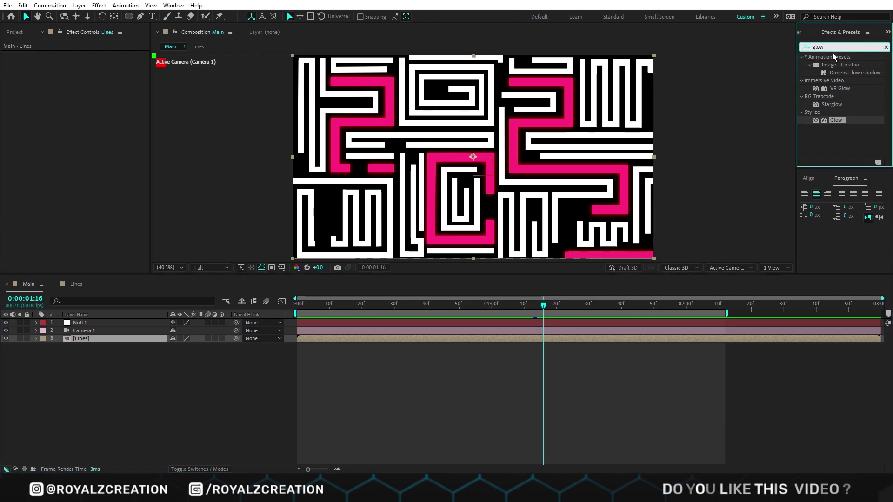
{"action": "type", "text": "motion"}
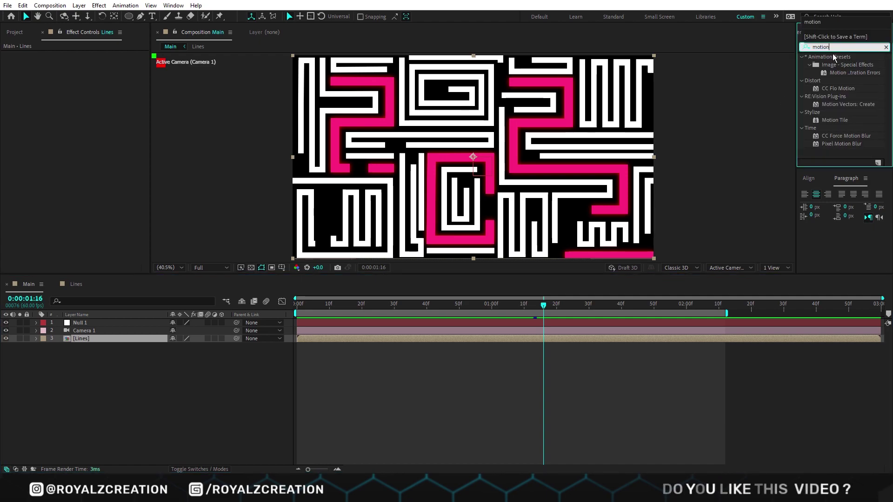
{"action": "double_click", "coordinate": [835, 120]}
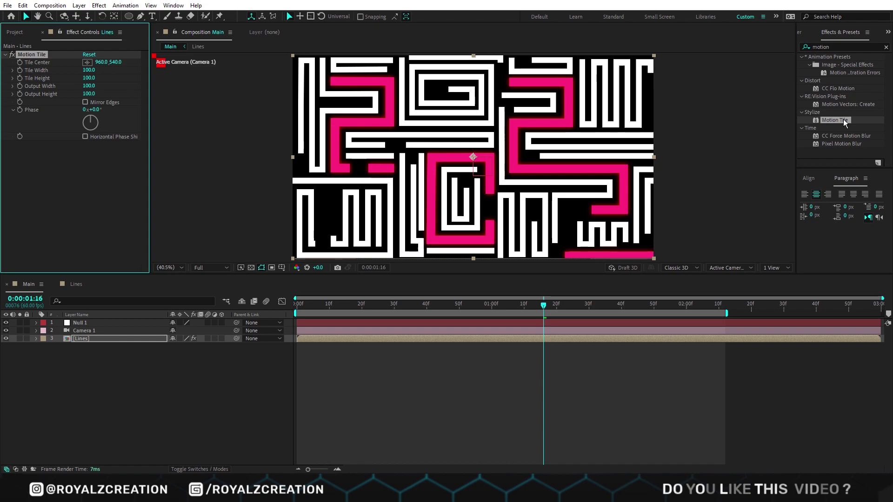
{"action": "left_click", "coordinate": [90, 86]}
{"action": "type", "text": "500"}
{"action": "key", "text": "Return"}
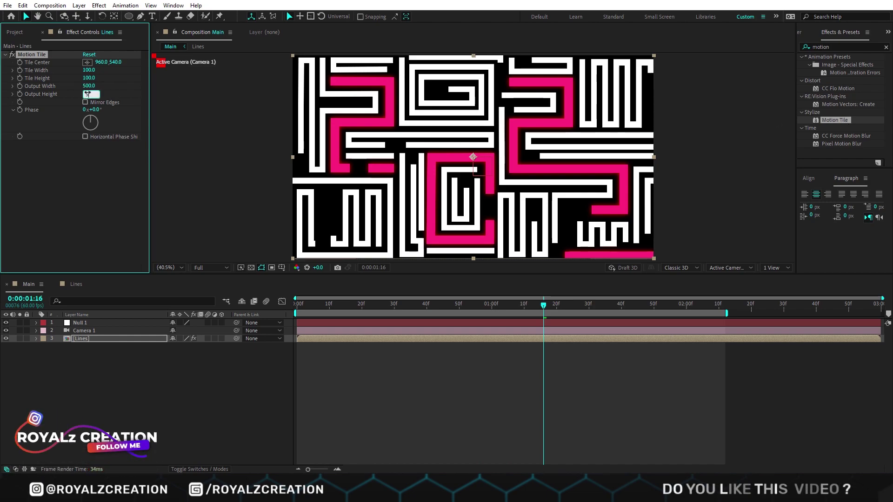
{"action": "key", "text": "Return"}
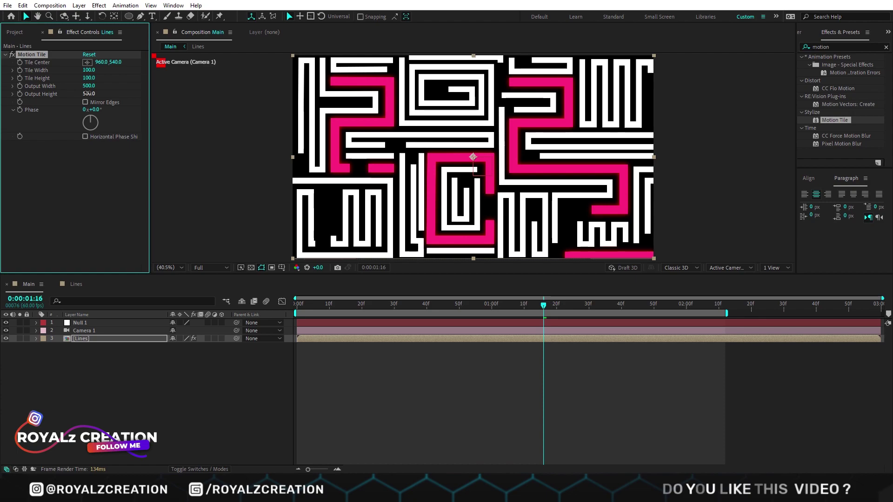
Step: Make the null and Lines layers 3D and parent the camera to the null
{"action": "left_click", "coordinate": [105, 329]}
{"action": "left_click", "coordinate": [202, 469]}
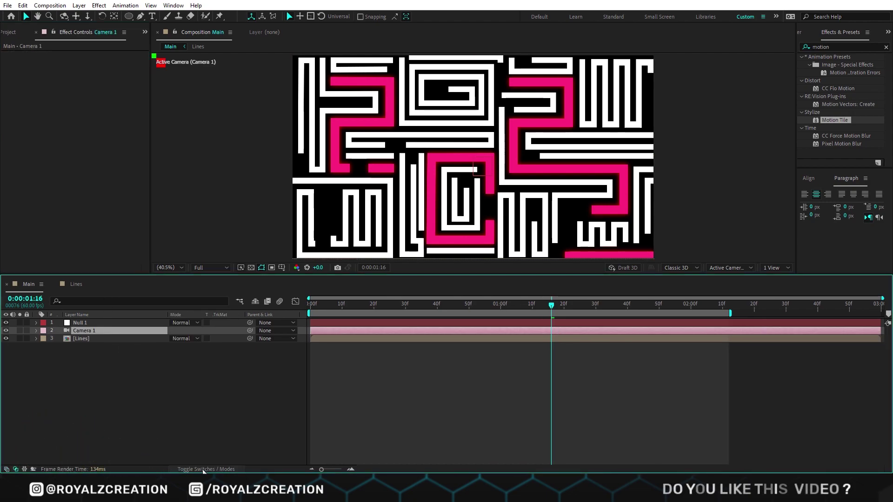
{"action": "left_click", "coordinate": [203, 469]}
{"action": "left_click", "coordinate": [222, 323]}
{"action": "left_click", "coordinate": [222, 338]}
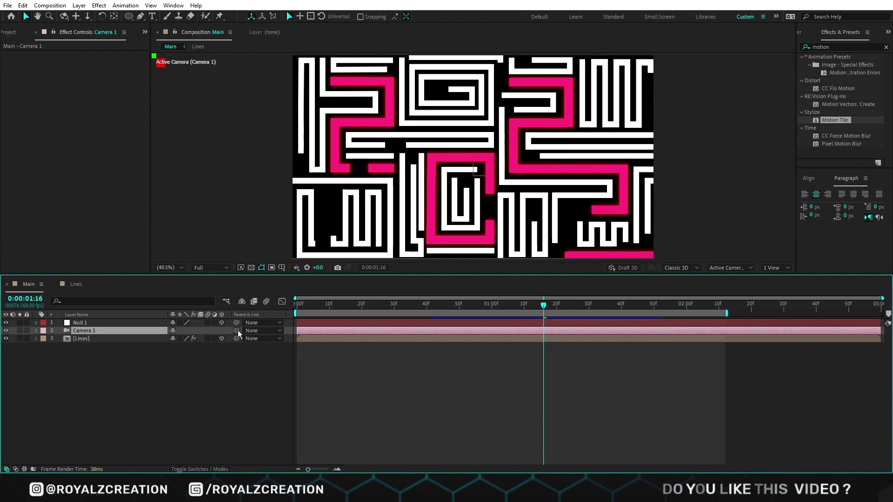
{"action": "left_click_drag", "start_coordinate": [236, 330], "coordinate": [110, 322]}
Step: At the start of the timeline, set keyframes for the null's Position, Orientation and X, Y and Z Rotation
{"action": "left_click", "coordinate": [105, 323]}
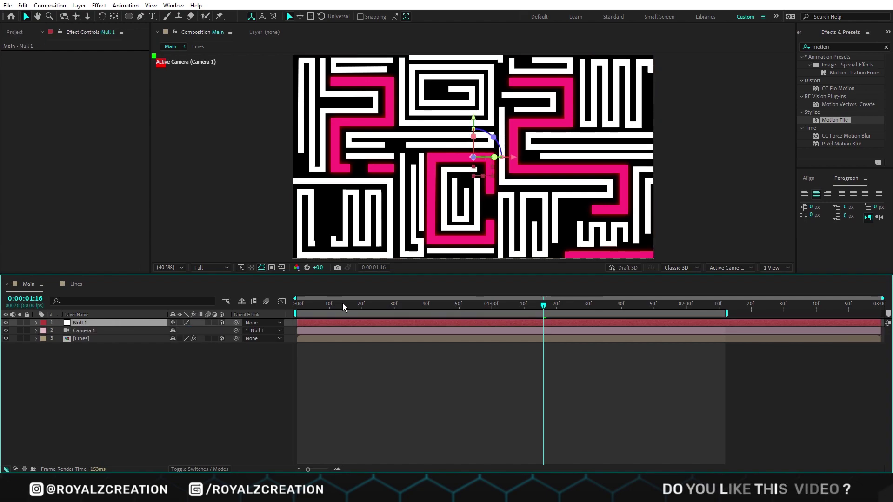
{"action": "key", "text": "Home"}
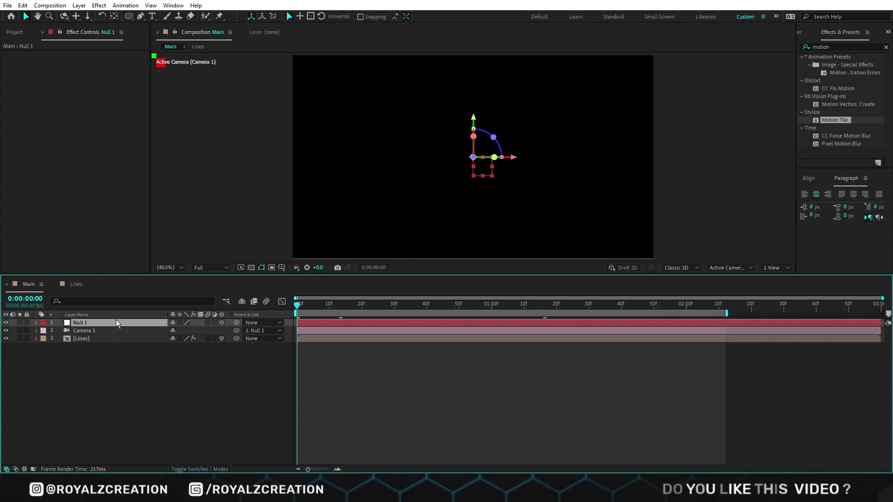
{"action": "key", "text": "p"}
{"action": "key", "text": "shift+r"}
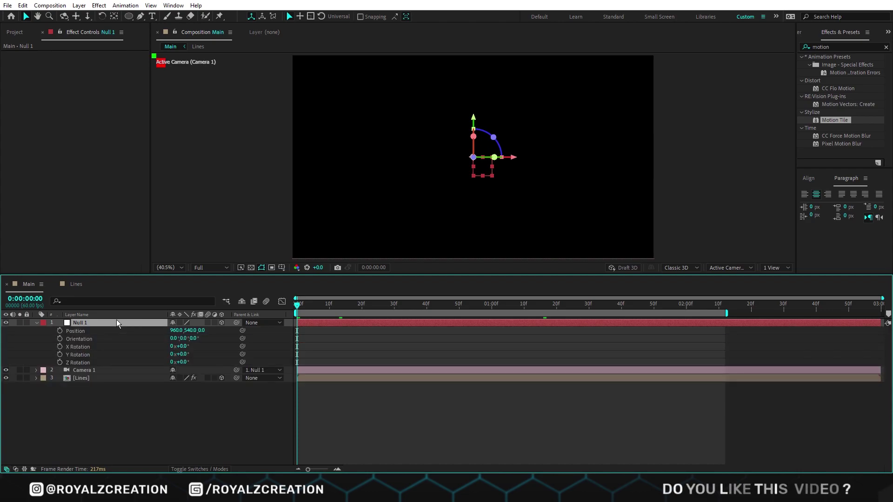
{"action": "left_click", "coordinate": [60, 331]}
{"action": "left_click", "coordinate": [59, 338]}
{"action": "left_click", "coordinate": [59, 346]}
{"action": "left_click", "coordinate": [59, 354]}
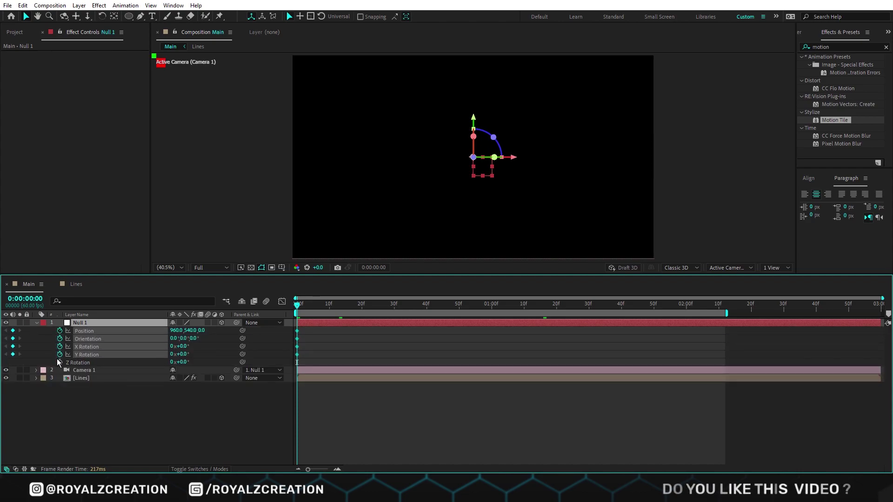
{"action": "left_click", "coordinate": [59, 363]}
Step: At 0:00:02:00, set the null's X Rotation to 40°, Y Rotation to 30° and Position to 932, 575, 0
{"action": "left_click_drag", "start_coordinate": [297, 306], "coordinate": [686, 320]}
{"action": "left_click", "coordinate": [207, 353]}
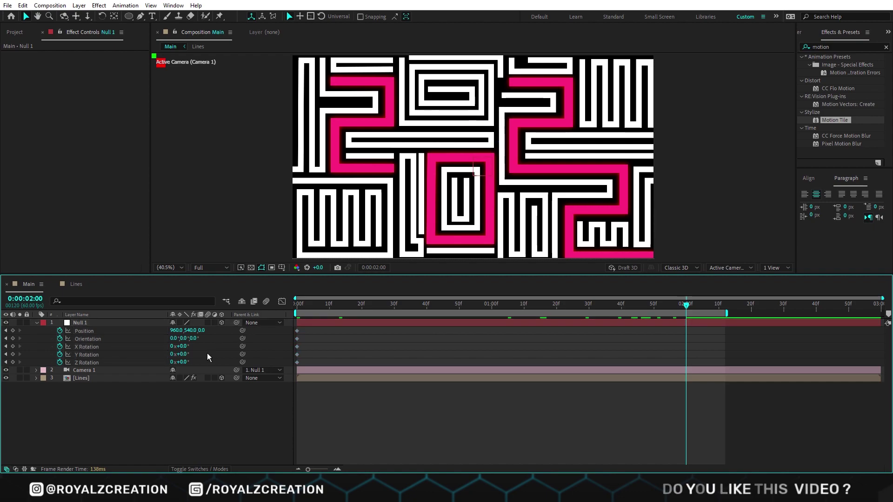
{"action": "left_click_drag", "start_coordinate": [182, 346], "coordinate": [200, 346]}
{"action": "left_click", "coordinate": [184, 354]}
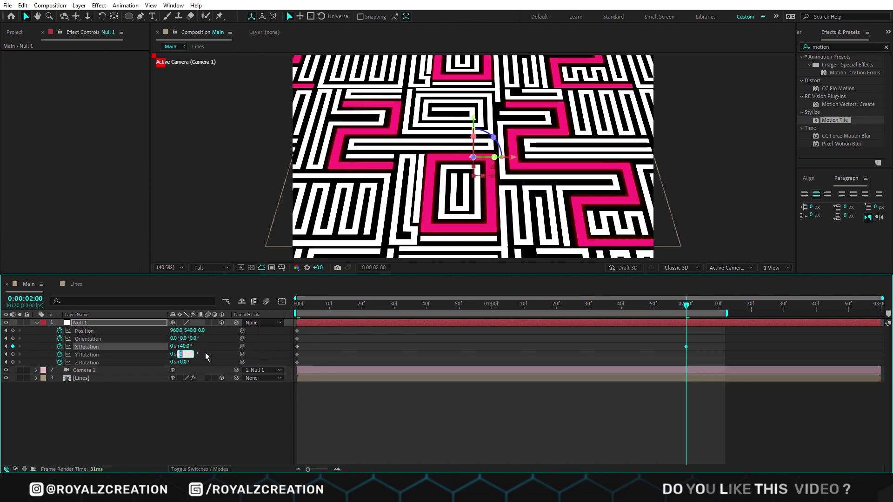
{"action": "type", "text": "30"}
{"action": "key", "text": "Return"}
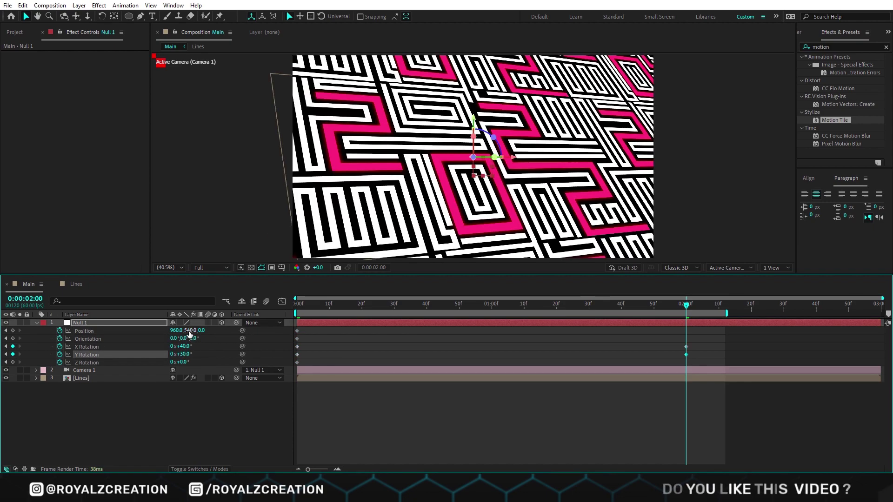
{"action": "left_click_drag", "start_coordinate": [190, 331], "coordinate": [166, 333]}
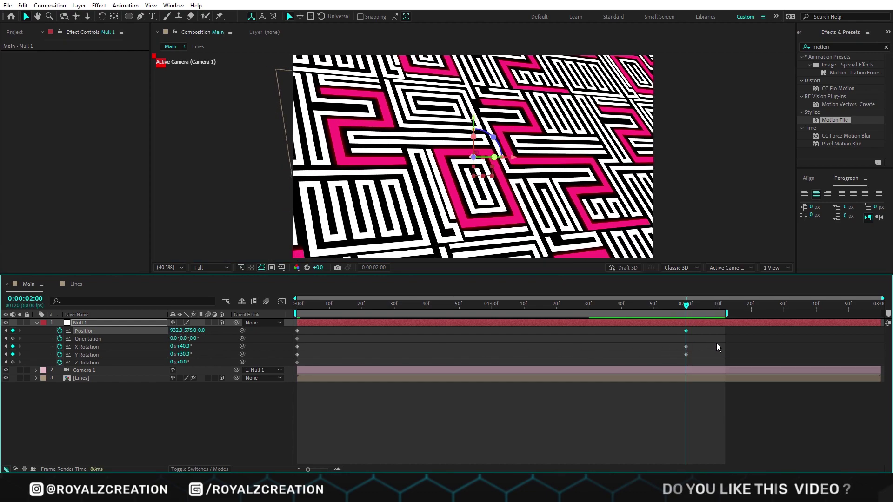
Step: Apply Easy Ease to all of the null's position and rotation keyframes
{"action": "left_click_drag", "start_coordinate": [696, 331], "coordinate": [259, 364]}
{"action": "right_click", "coordinate": [297, 362]}
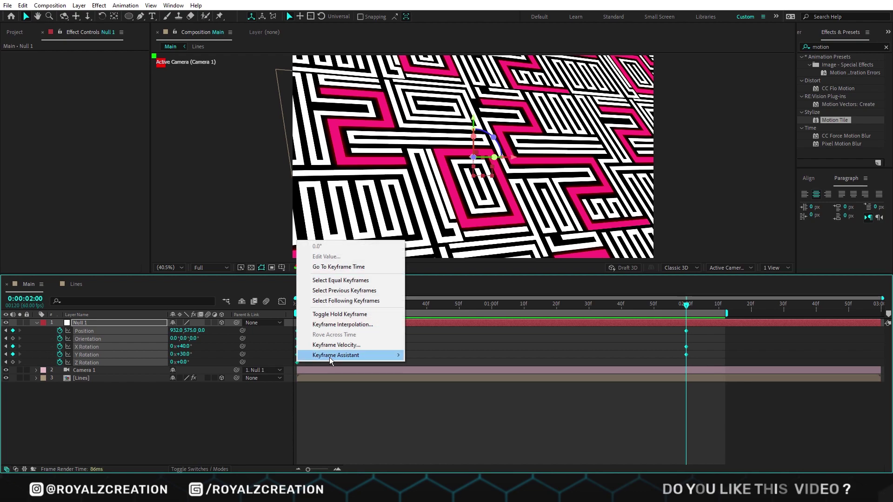
{"action": "mouse_move", "coordinate": [356, 358]}
{"action": "left_click", "coordinate": [451, 385]}
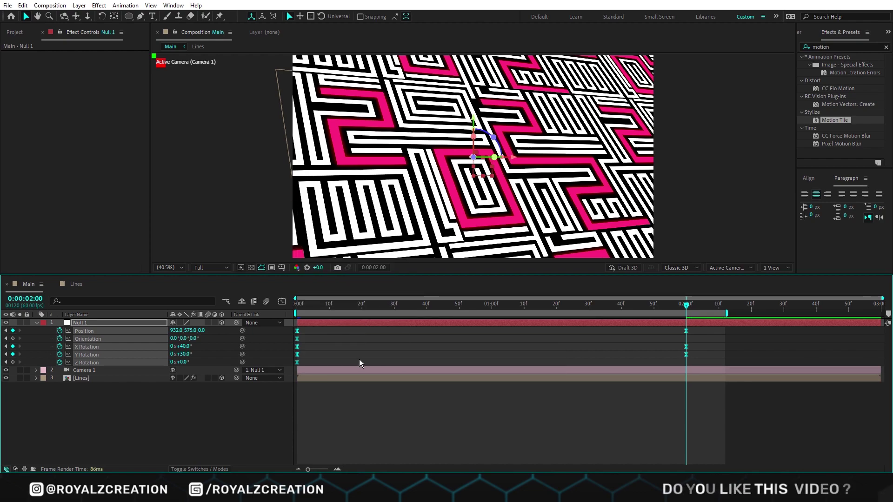
Step: Reshape the null's speed curves in the Graph Editor so the motion peaks early and slows down gradually
{"action": "left_click", "coordinate": [283, 301]}
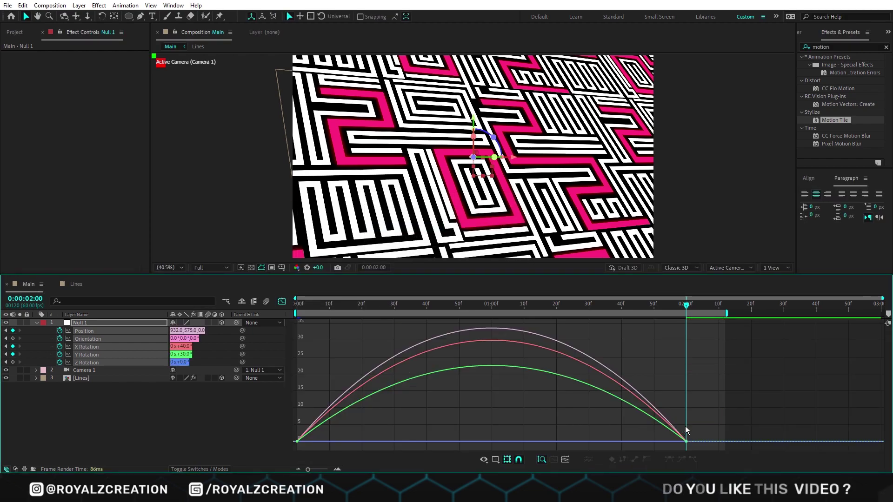
{"action": "left_click_drag", "start_coordinate": [697, 426], "coordinate": [284, 448]}
{"action": "left_click_drag", "start_coordinate": [621, 438], "coordinate": [513, 439]}
{"action": "left_click_drag", "start_coordinate": [361, 438], "coordinate": [350, 438]}
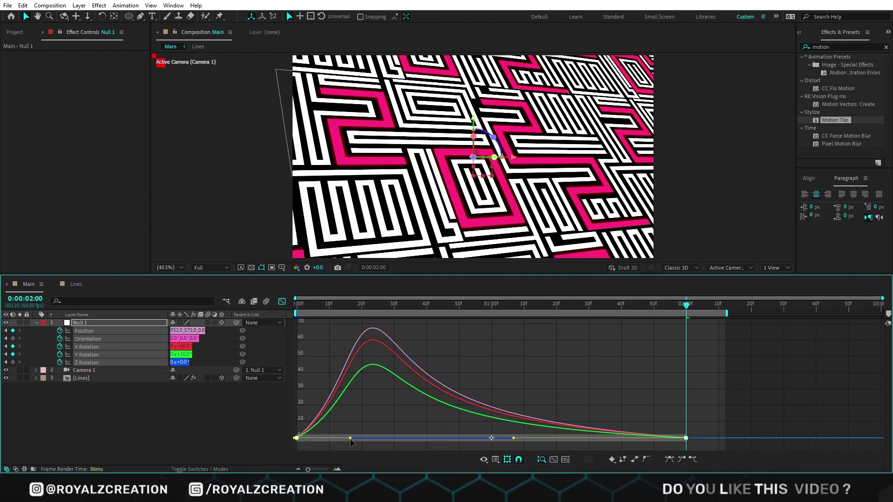
Step: Preview the camera move from the start and shift the null's ending keyframes to 0:00:02:04
{"action": "key", "text": "Home"}
{"action": "key", "text": "space"}
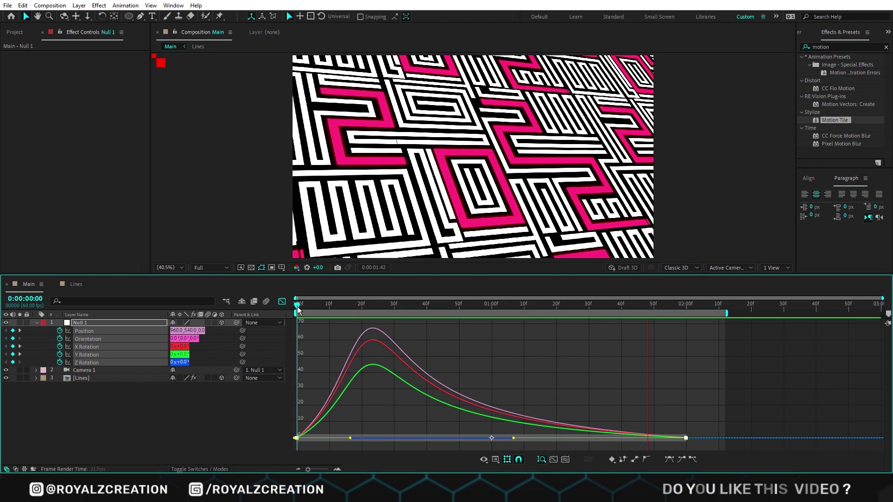
{"action": "key", "text": "space"}
{"action": "left_click", "coordinate": [282, 301]}
{"action": "key", "text": "space"}
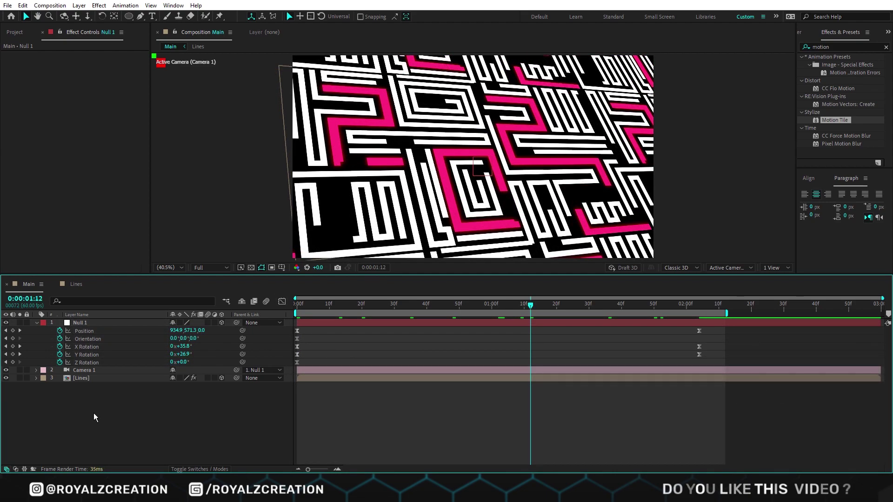
Step: Add an adjustment layer and apply Gaussian Blur (Legacy) to it with a Blurriness of 8
{"action": "right_click", "coordinate": [94, 413]}
{"action": "mouse_move", "coordinate": [125, 302]}
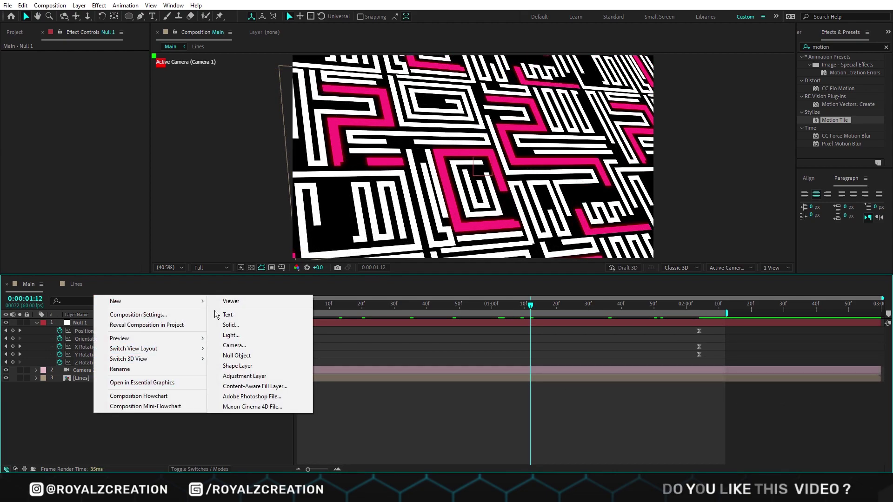
{"action": "left_click", "coordinate": [251, 376]}
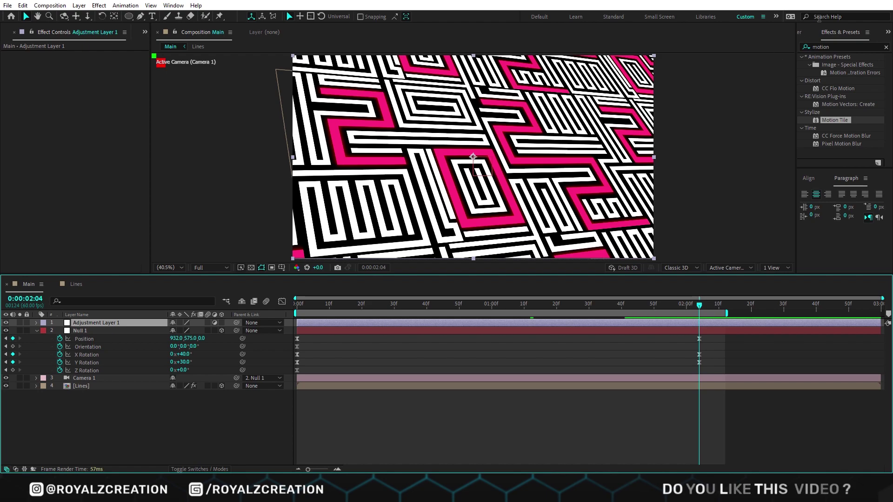
{"action": "left_click", "coordinate": [837, 46]}
{"action": "type", "text": "gaus"}
{"action": "double_click", "coordinate": [848, 80]}
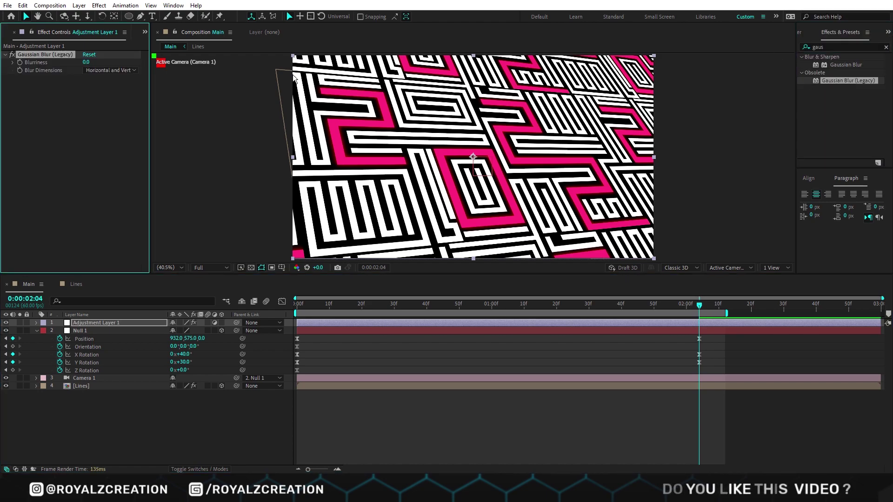
{"action": "left_click", "coordinate": [84, 61]}
{"action": "type", "text": "8"}
{"action": "key", "text": "Return"}
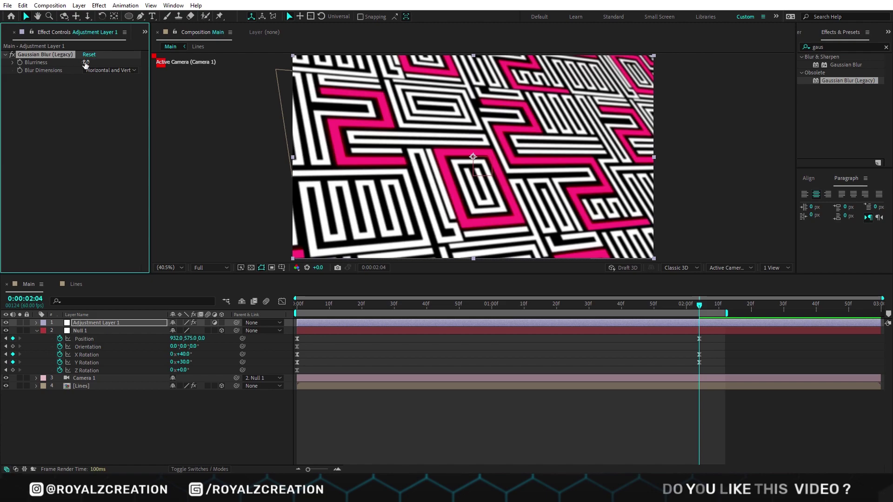
Step: Draw a wide elliptical mask around the 2022 digits on the adjustment layer and invert it
{"action": "left_click", "coordinate": [129, 16]}
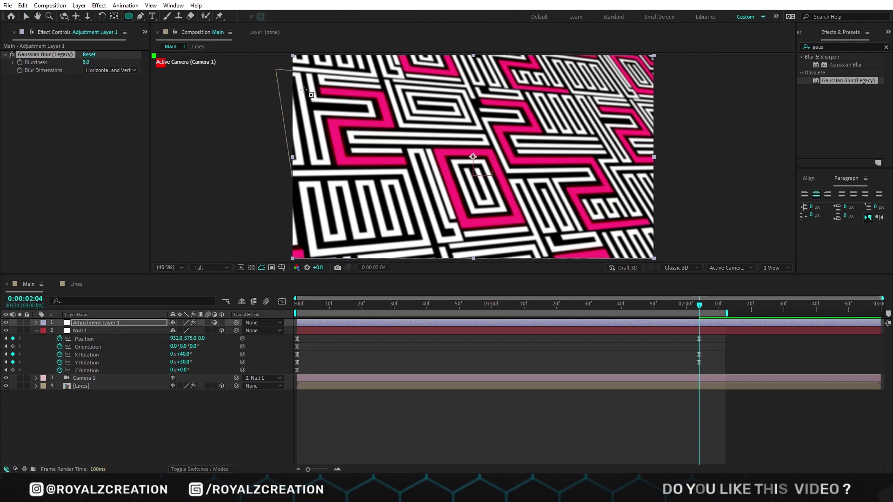
{"action": "left_click_drag", "start_coordinate": [300, 88], "coordinate": [660, 261]}
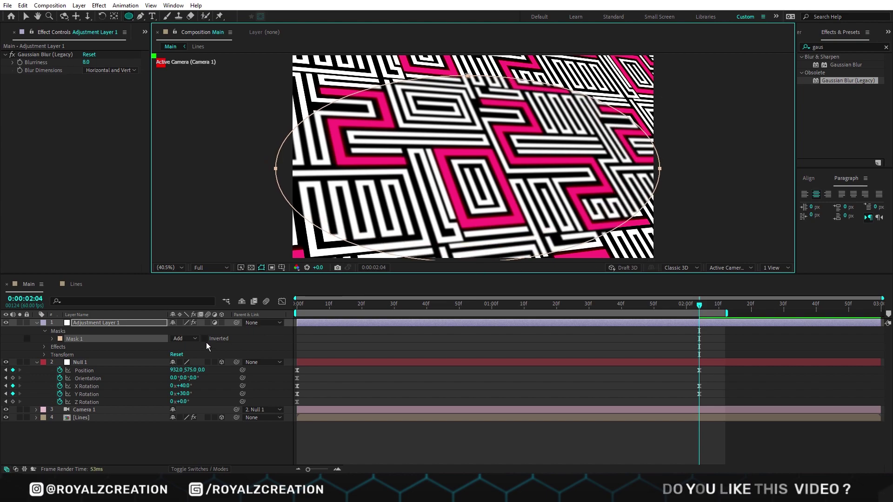
{"action": "left_click", "coordinate": [205, 339]}
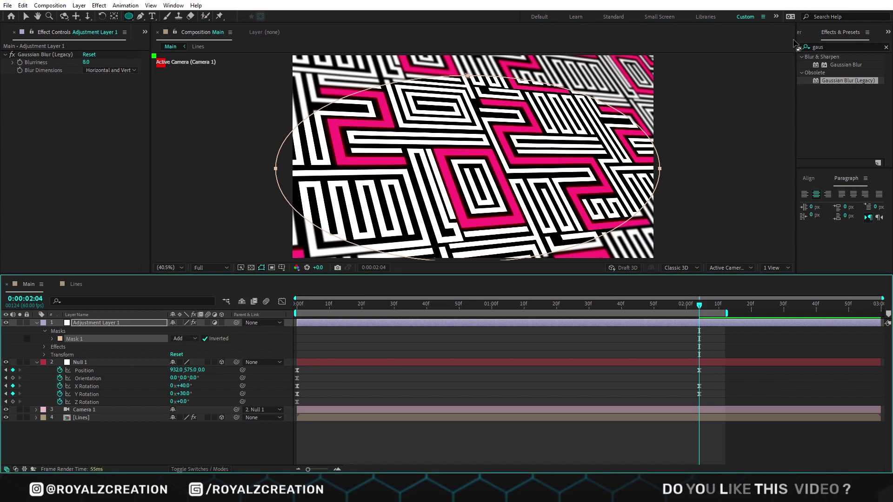
Step: Apply the Tint effect to the adjustment layer with Amount to Tint set to 90%
{"action": "double_click", "coordinate": [818, 47]}
{"action": "type", "text": "tint"}
{"action": "double_click", "coordinate": [833, 89]}
{"action": "key", "text": "v"}
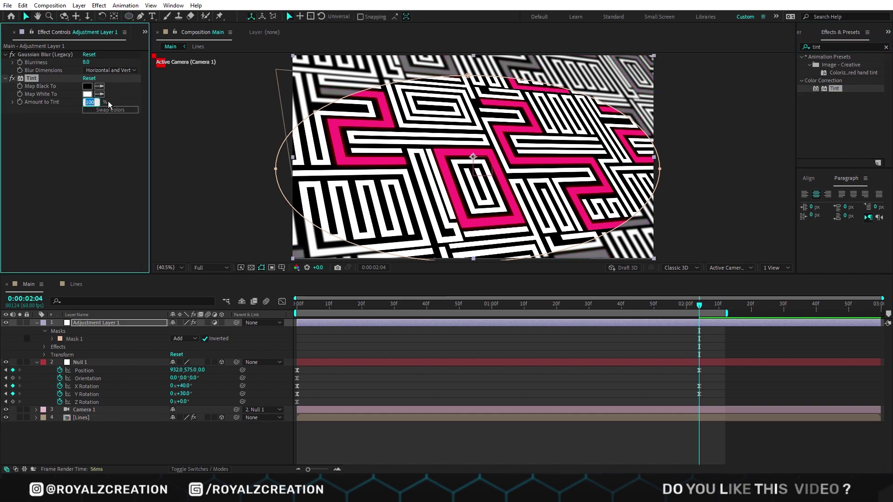
{"action": "type", "text": "90"}
{"action": "key", "text": "Return"}
Step: Set the adjustment layer's Mask Feather to 180 pixels
{"action": "left_click", "coordinate": [131, 344]}
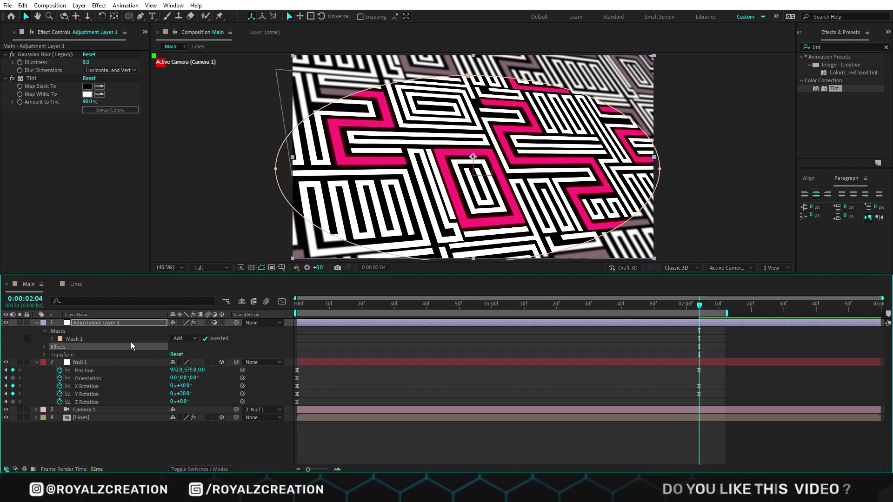
{"action": "key", "text": "f"}
{"action": "left_click", "coordinate": [184, 339]}
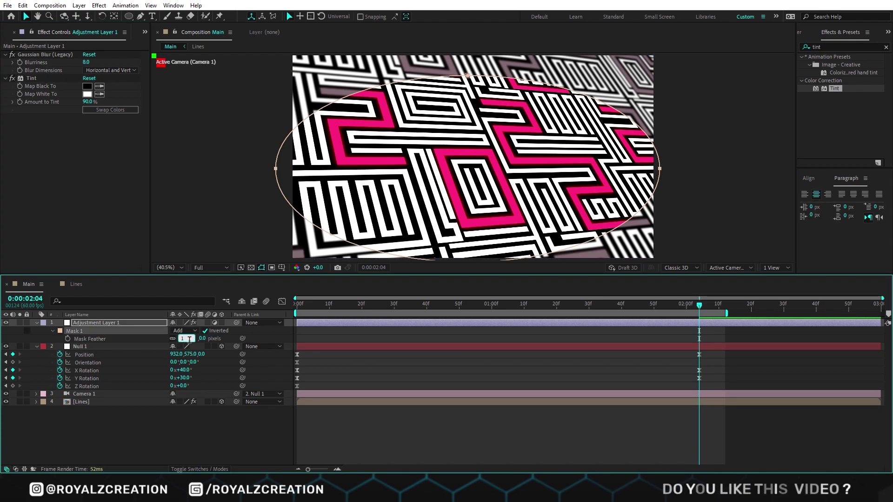
{"action": "type", "text": "180"}
{"action": "key", "text": "Return"}
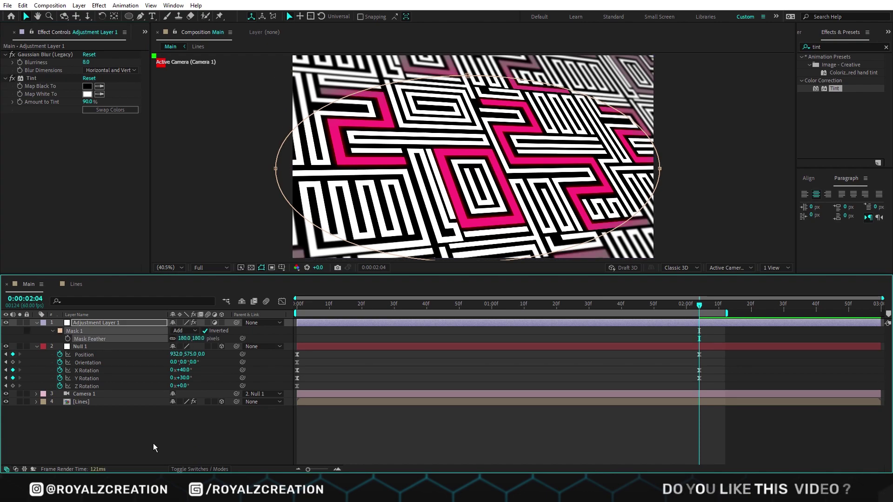
Step: Unlink the Lines layer's scale dimensions, set its vertical scale to 111%, and preview the animation
{"action": "left_click", "coordinate": [147, 445]}
{"action": "left_click", "coordinate": [116, 403]}
{"action": "key", "text": "s"}
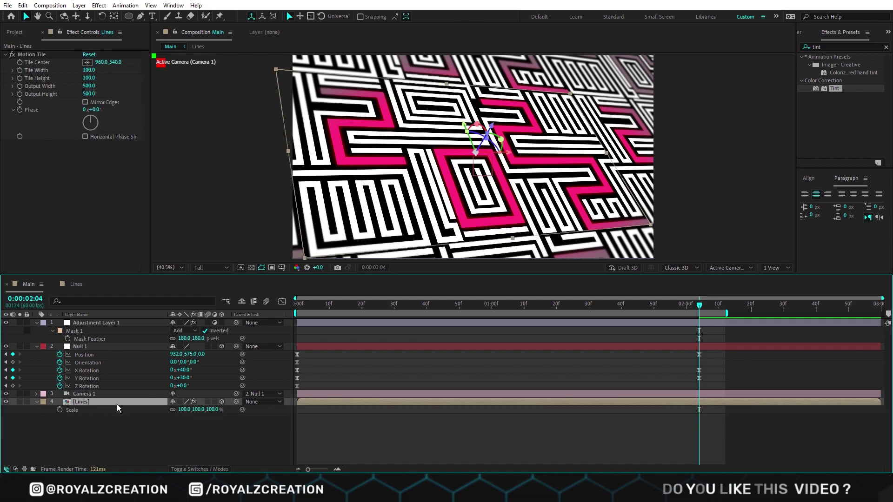
{"action": "left_click", "coordinate": [173, 410]}
{"action": "left_click_drag", "start_coordinate": [199, 410], "coordinate": [203, 411]}
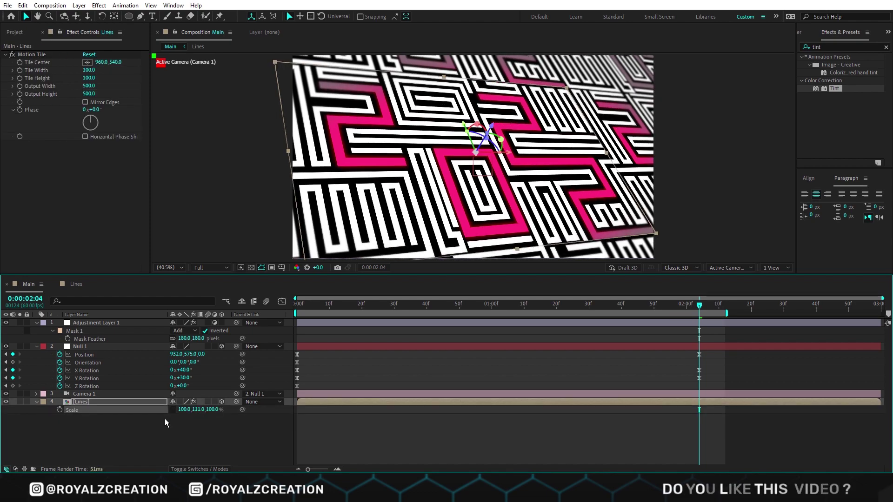
{"action": "left_click", "coordinate": [36, 402]}
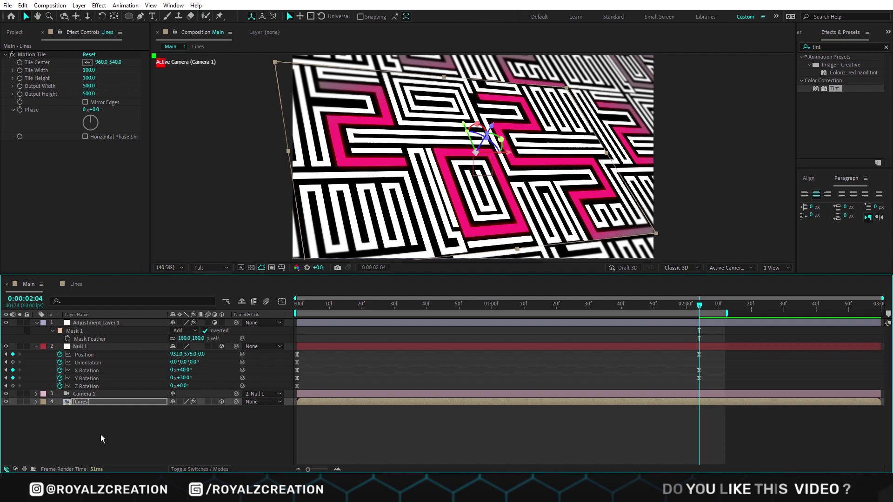
{"action": "key", "text": "space"}
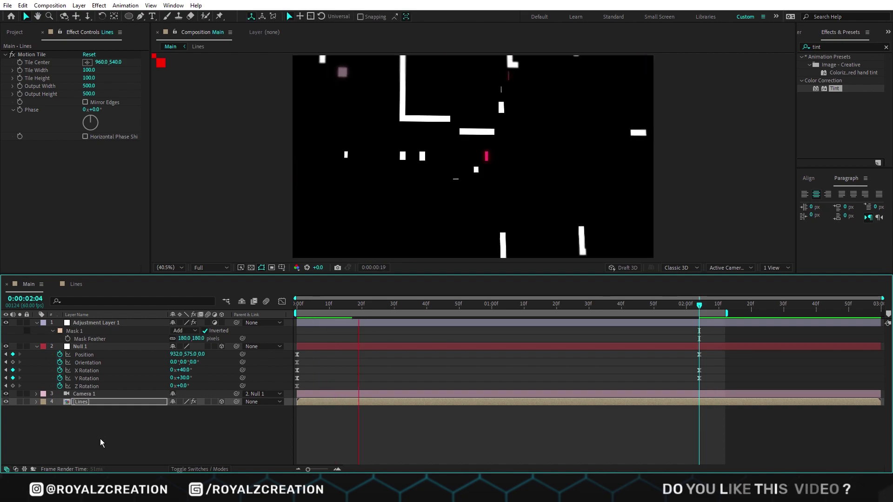